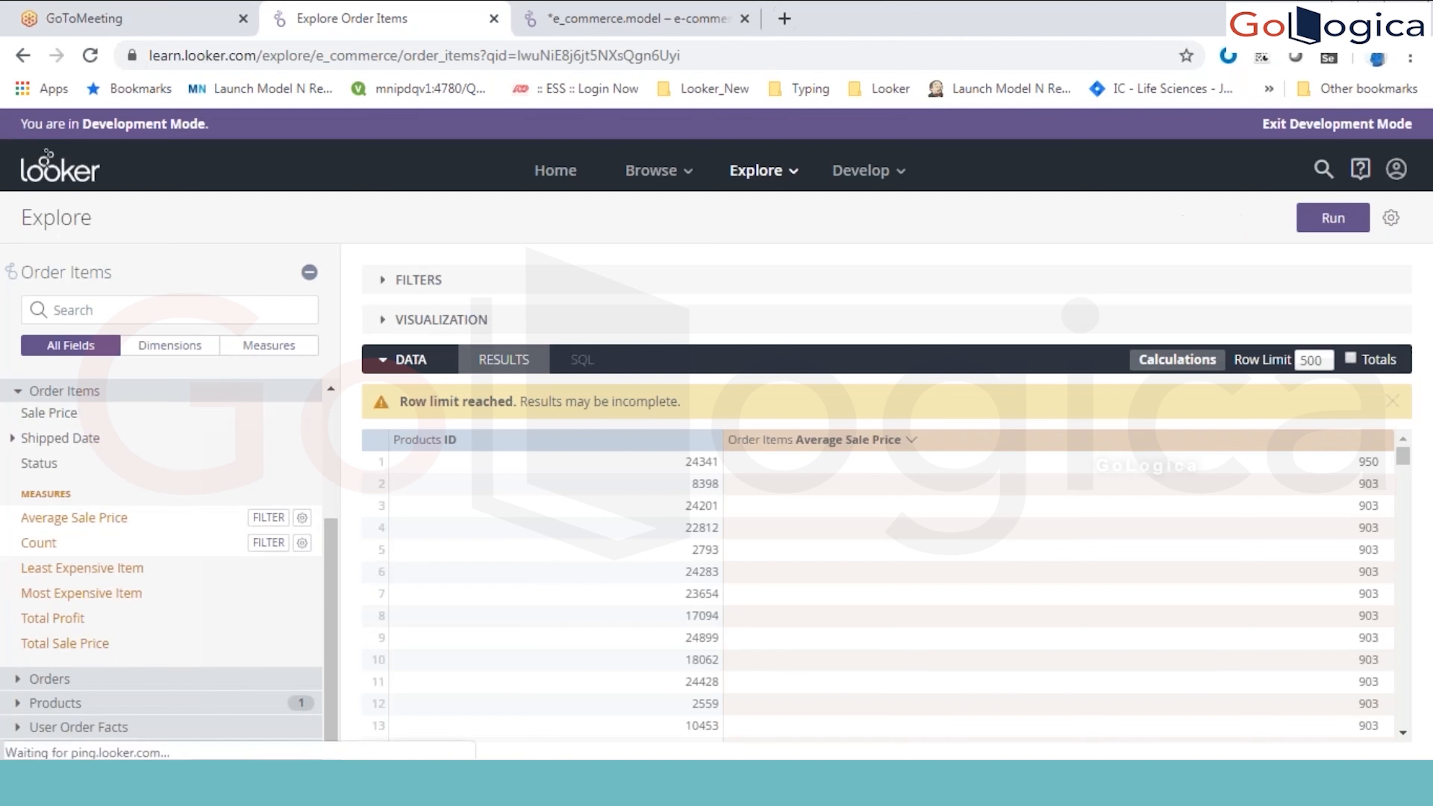
# Step: Run the query with the Order Items Count measure, and rerun it after removing the Count column
pyautogui.click(1329, 220)
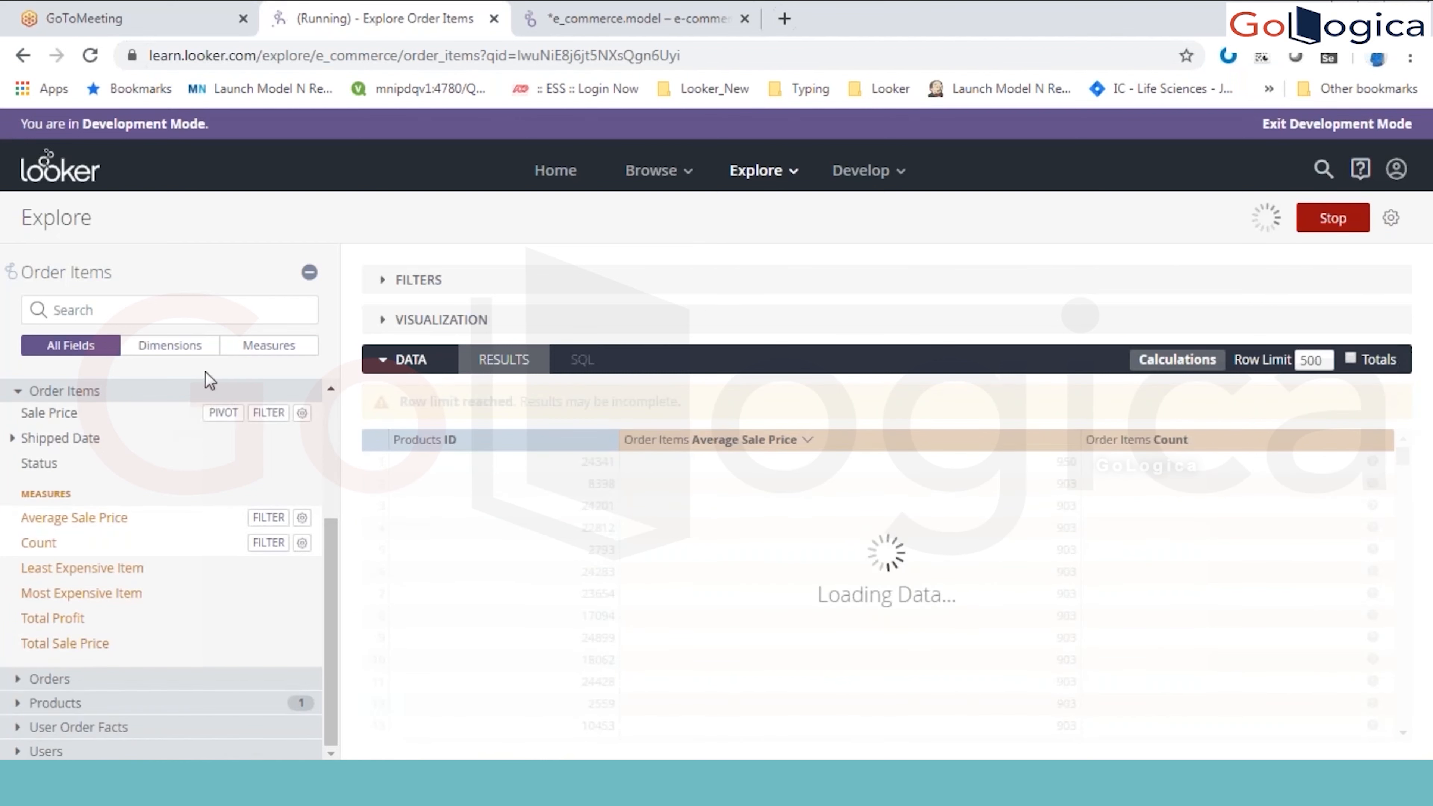
pyautogui.click(205, 390)
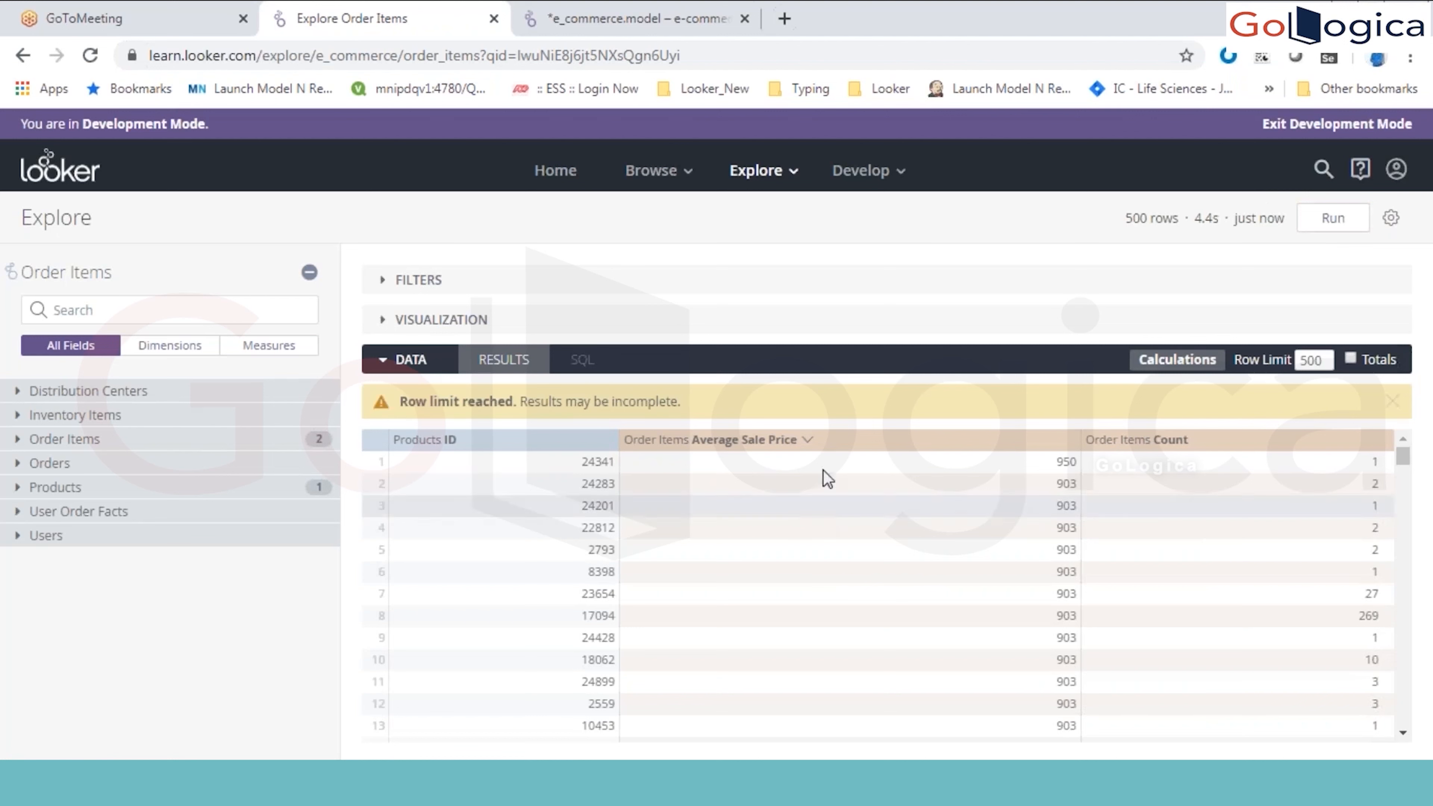
pyautogui.click(1372, 443)
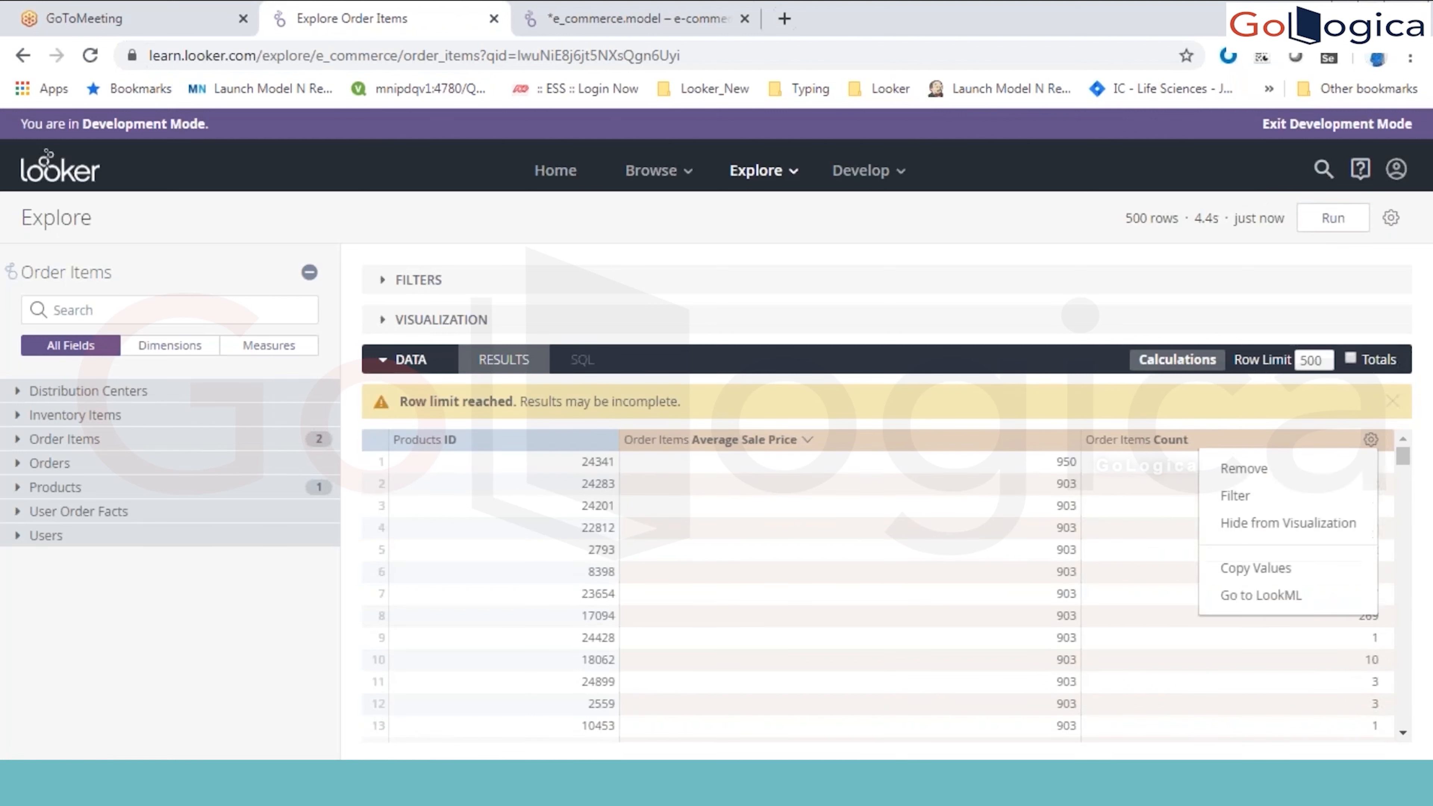
pyautogui.click(1352, 469)
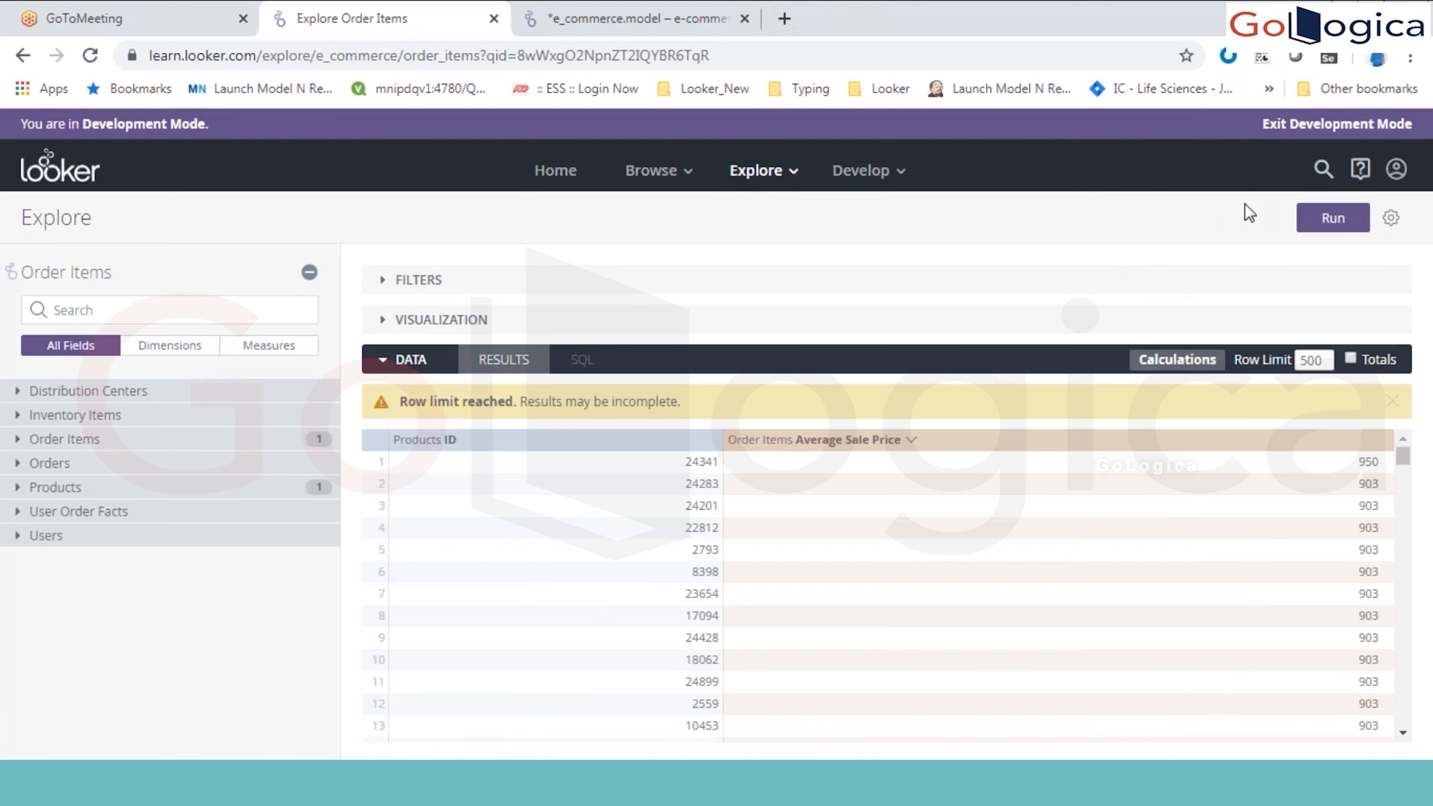
pyautogui.click(1333, 218)
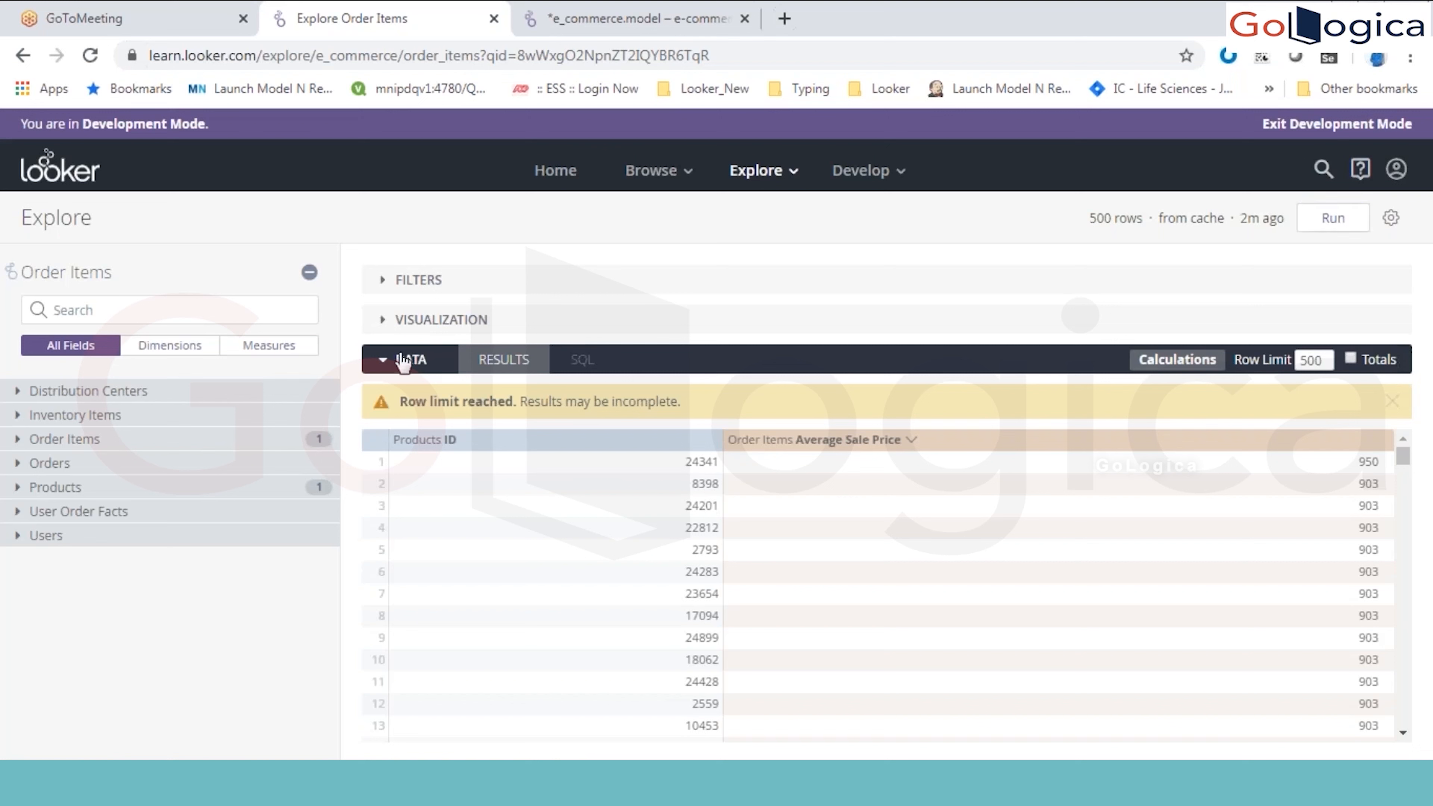
# Step: Expand the visualization of the results and preview it as a column chart before setting it to a bar chart
pyautogui.click(384, 361)
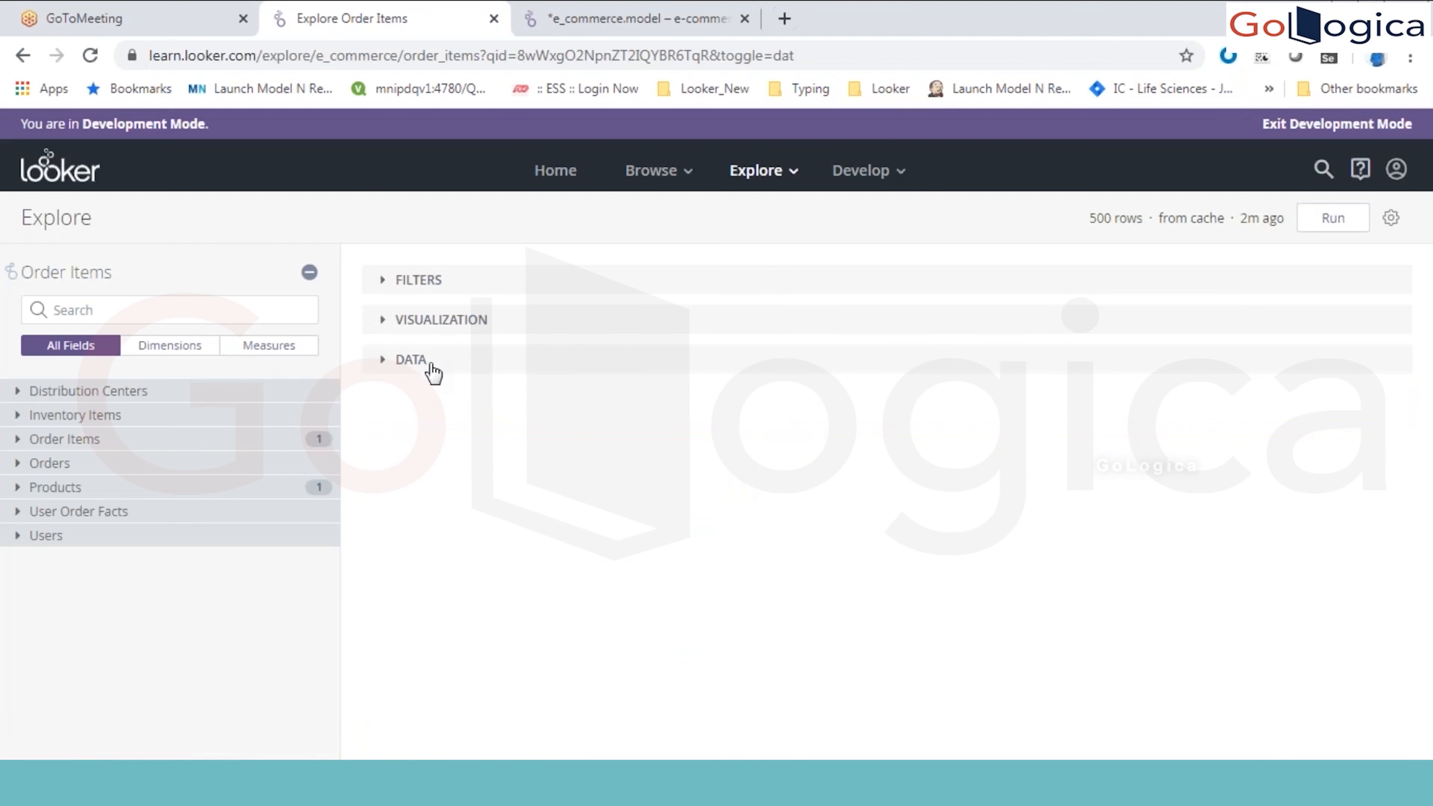
pyautogui.click(386, 365)
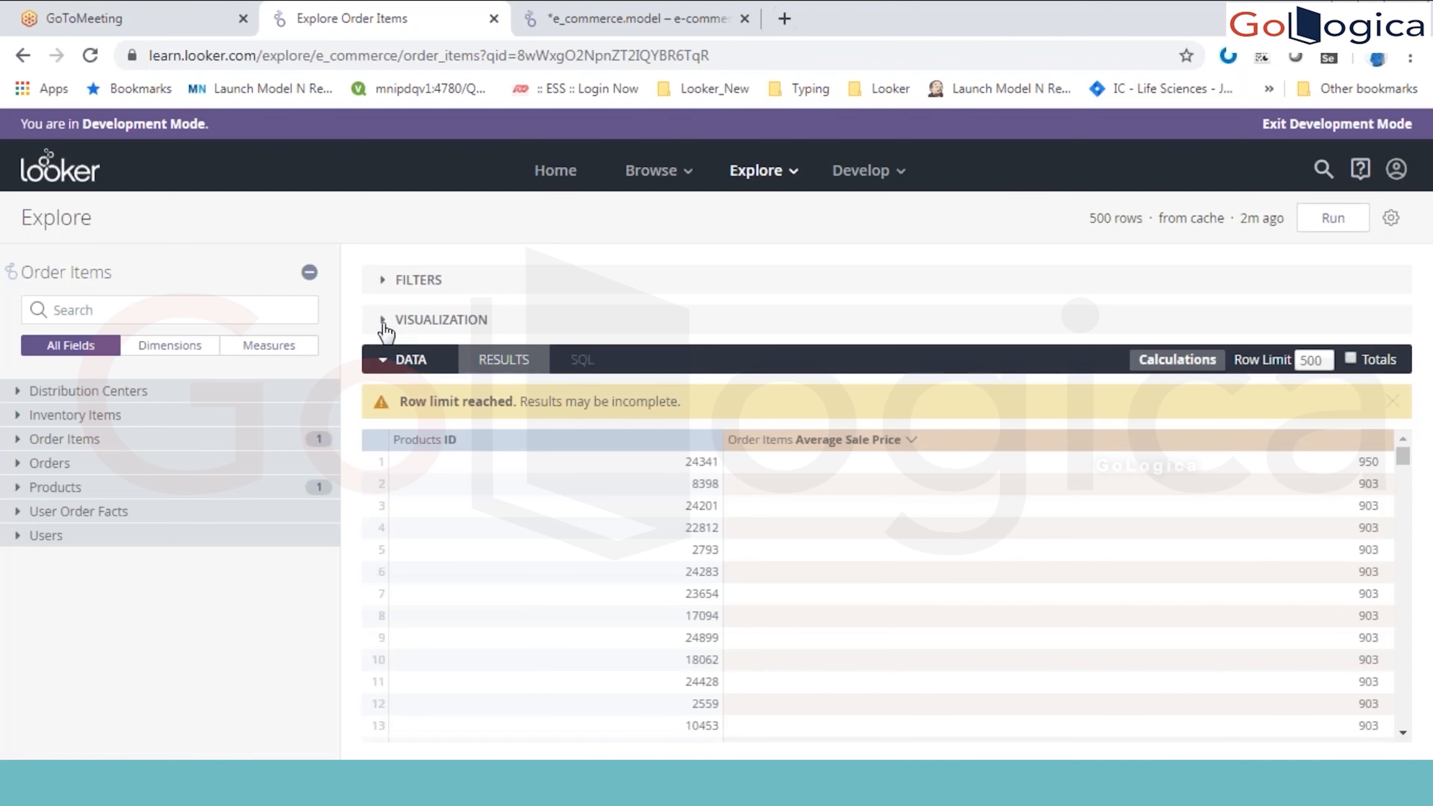
pyautogui.click(384, 322)
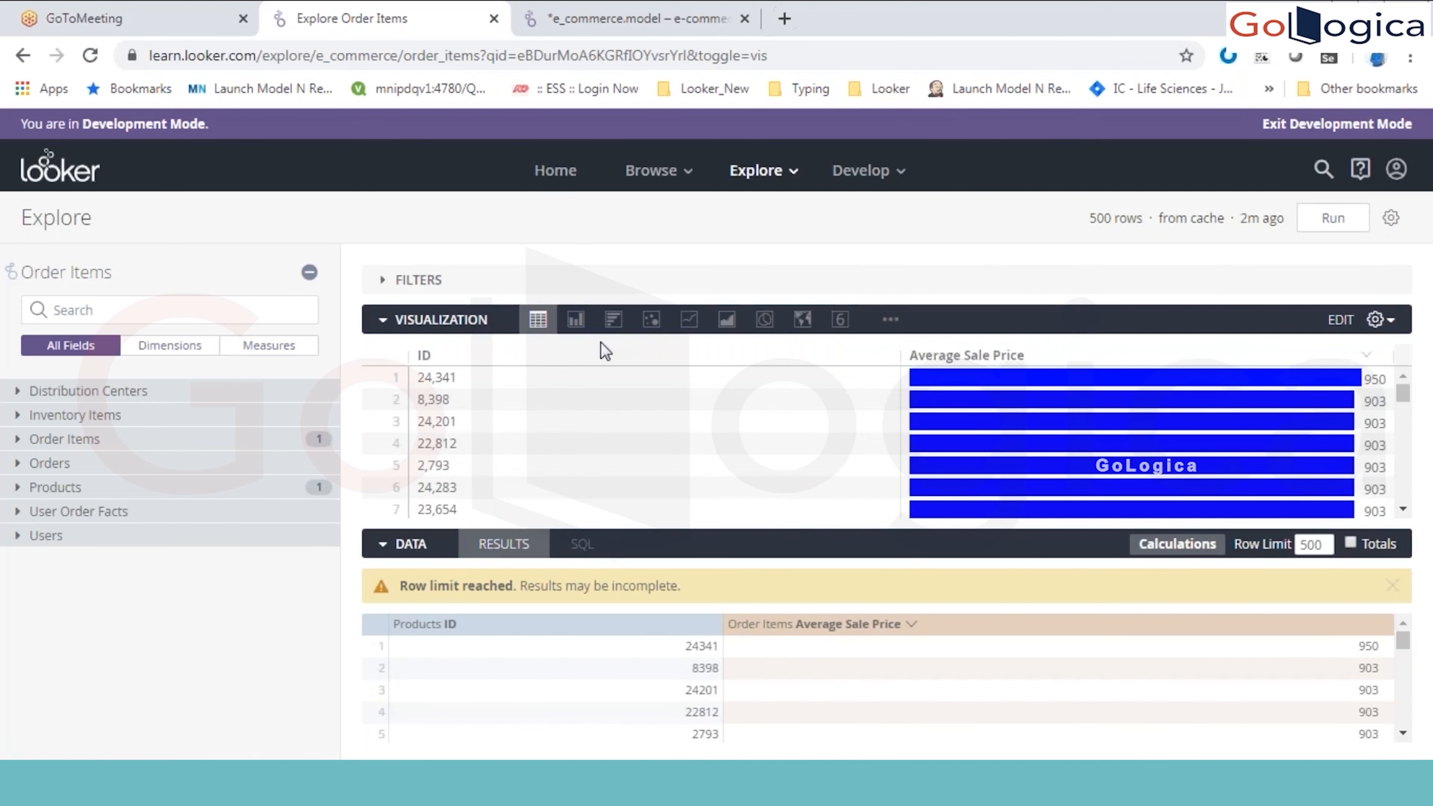
pyautogui.click(574, 319)
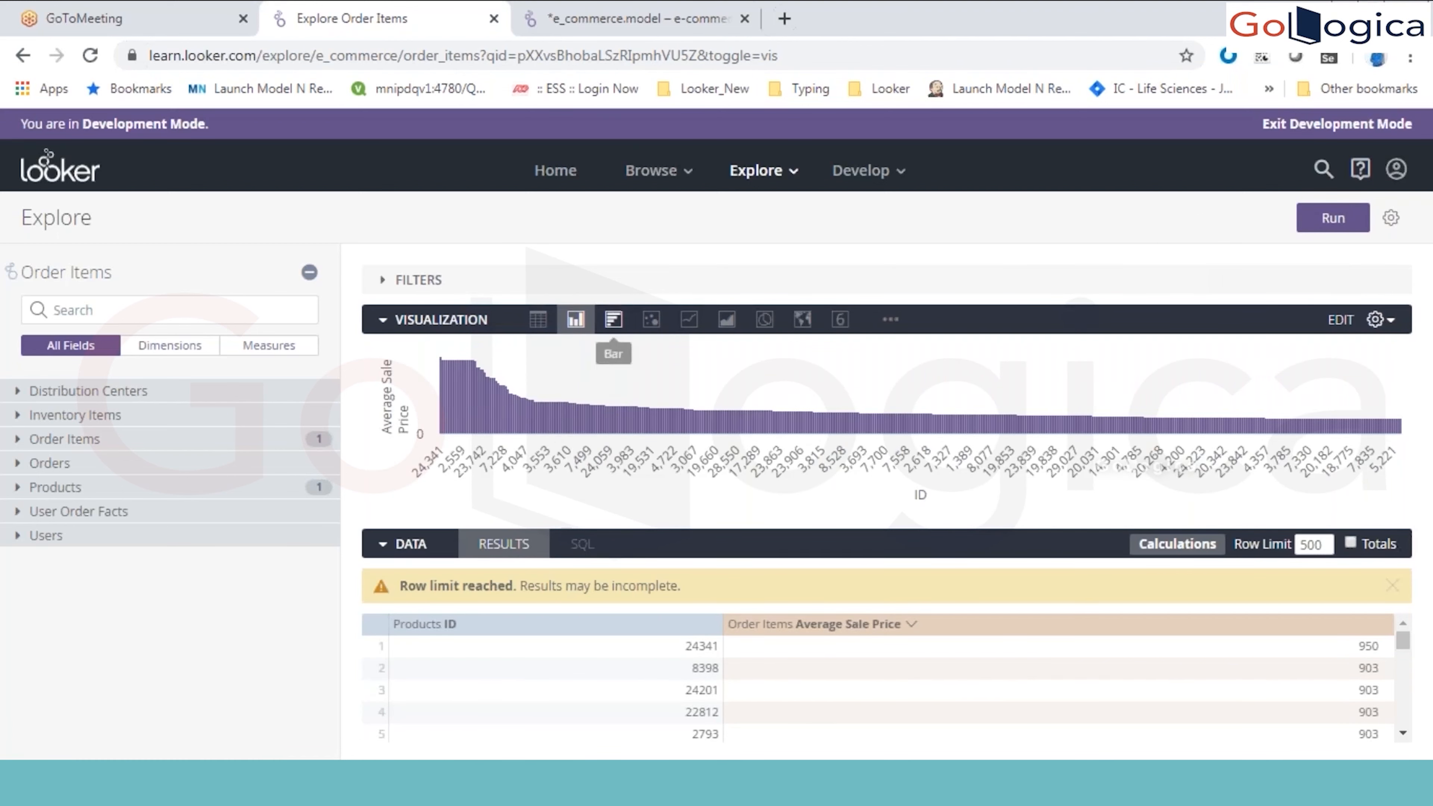
pyautogui.click(615, 332)
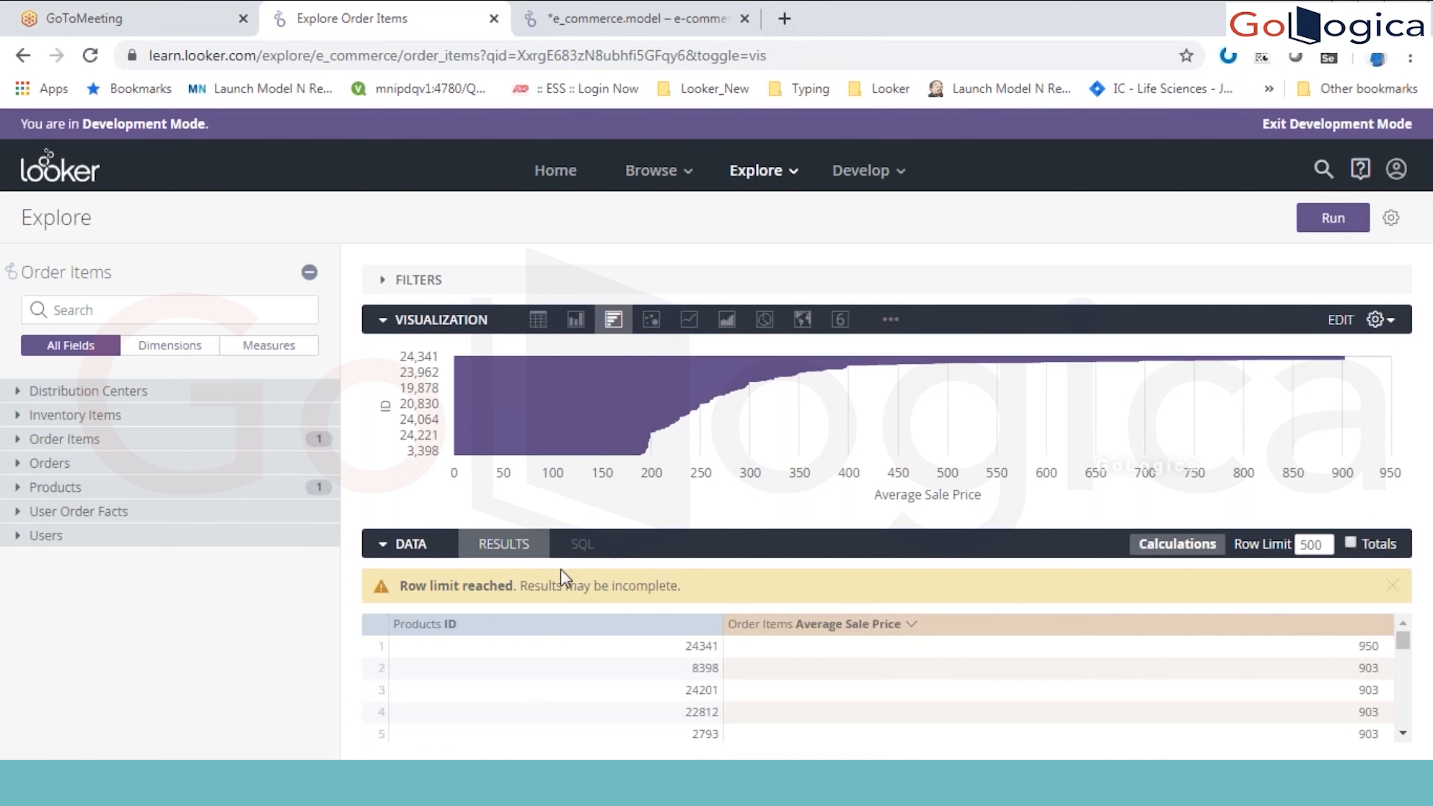
# Step: Filter Order Items Average Sale Price to greater than or equal to 1000 and run the query
pyautogui.moveTo(656, 387)
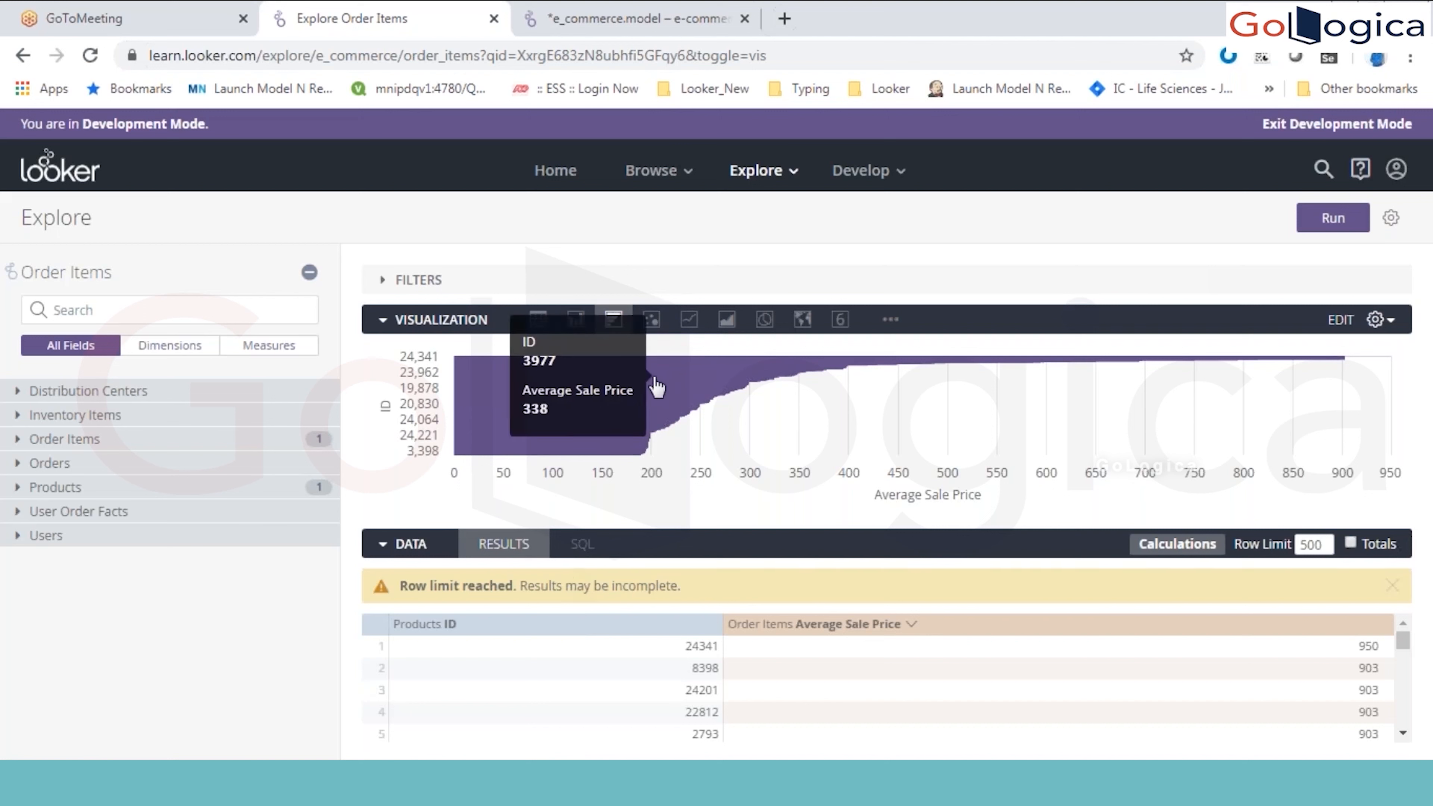
pyautogui.click(1371, 624)
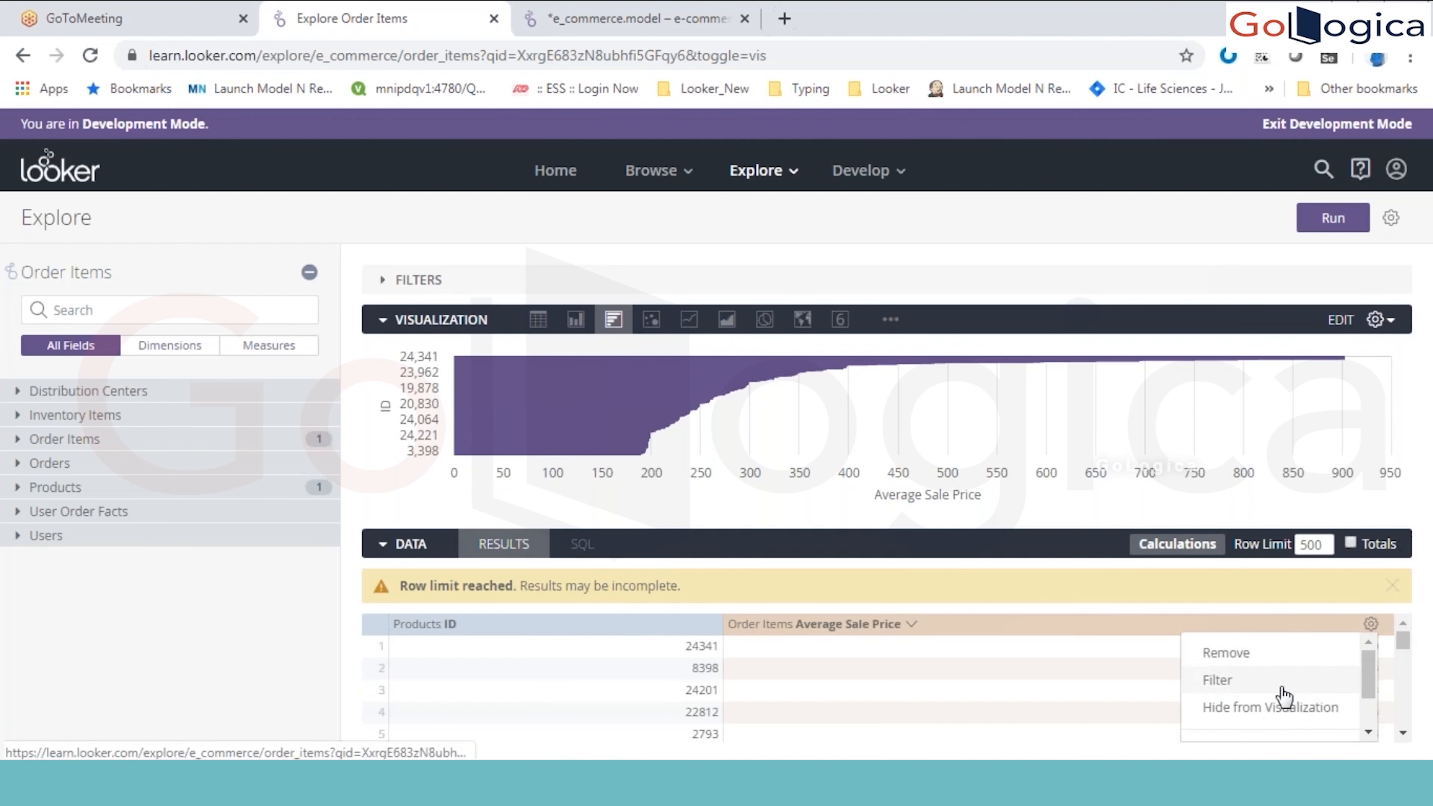
pyautogui.click(1289, 681)
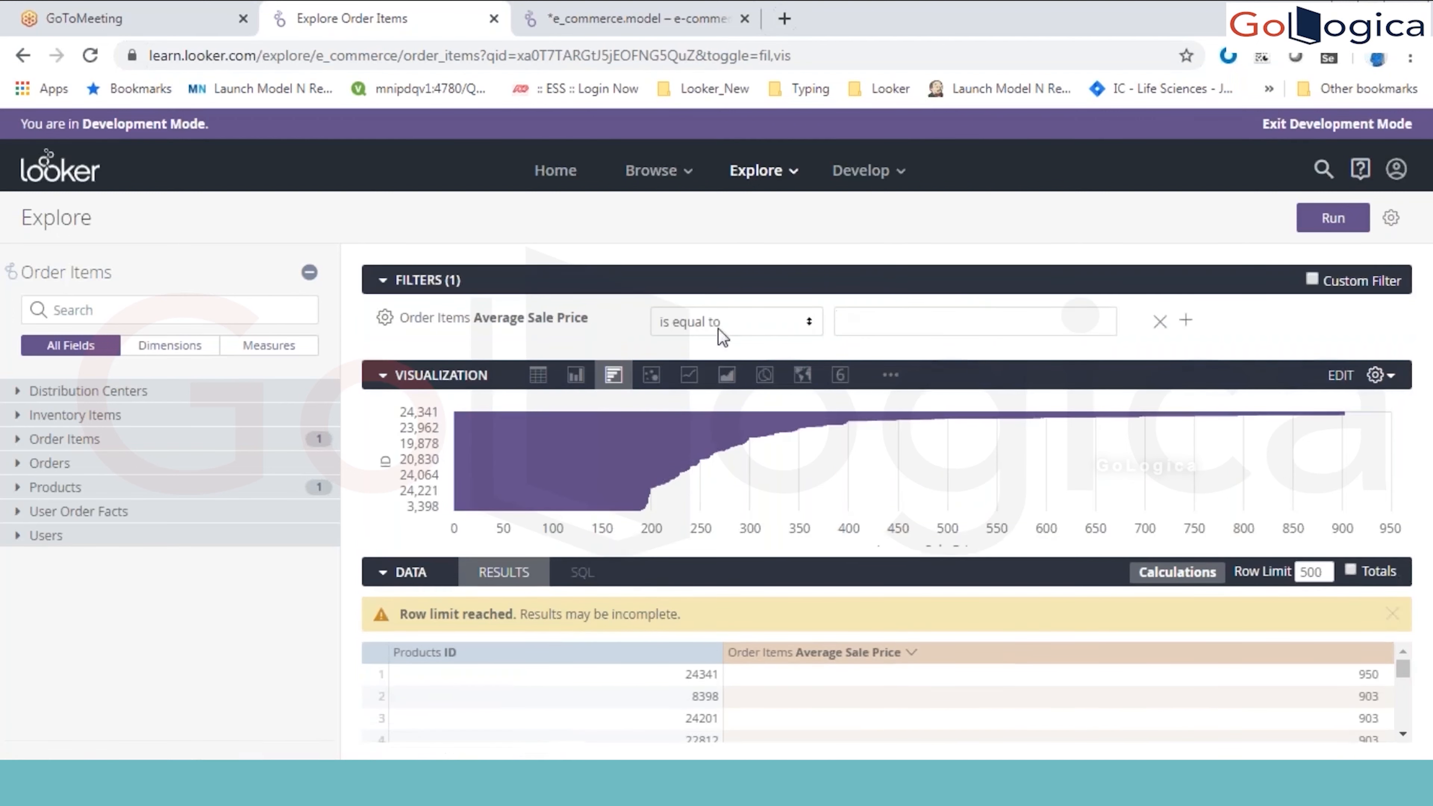
pyautogui.write('1000')
pyautogui.click(1332, 223)
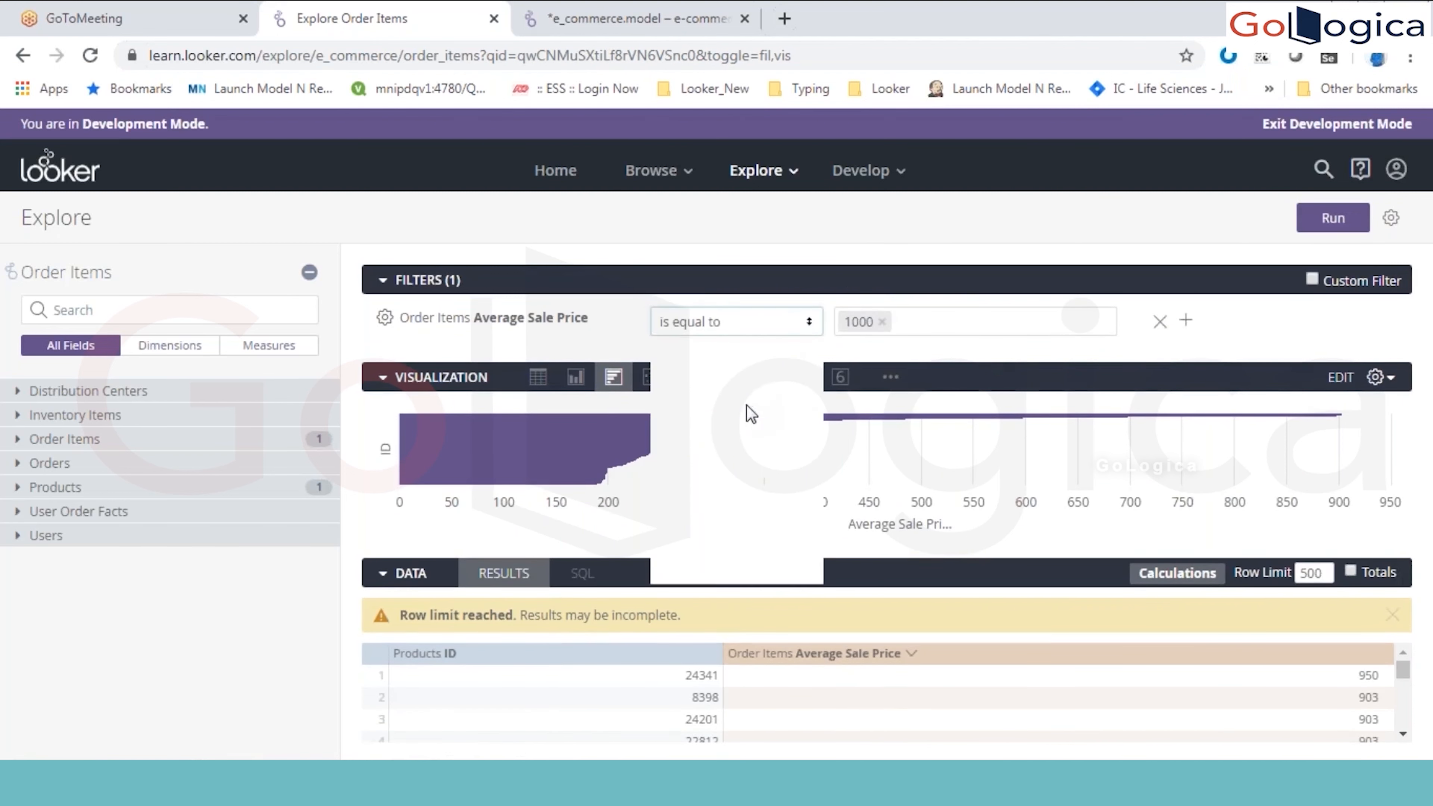
pyautogui.click(736, 322)
pyautogui.click(768, 382)
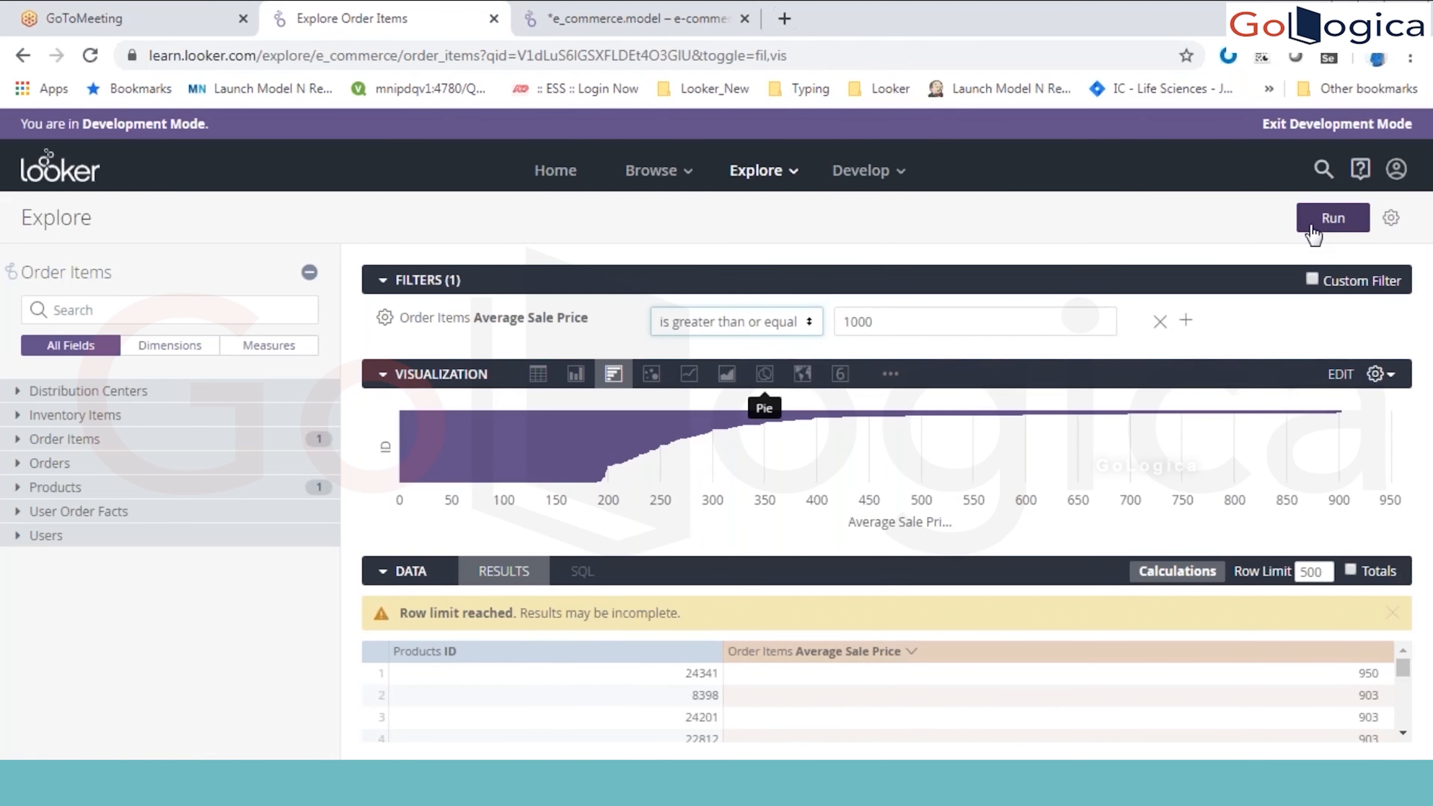
pyautogui.click(1312, 226)
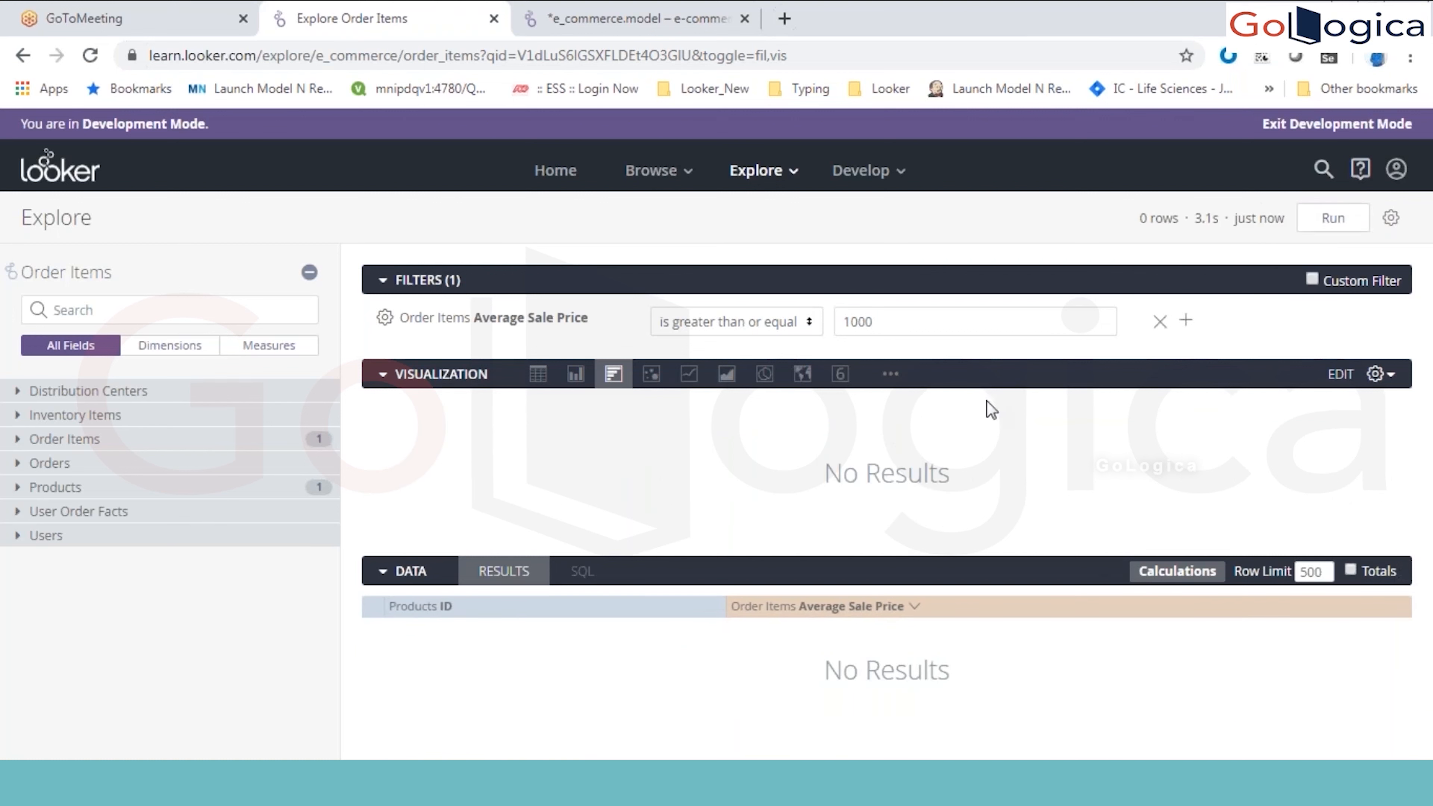
# Step: Lower the Average Sale Price filter's threshold first to 950 and finally to 900
pyautogui.doubleClick(1079, 317)
pyautogui.write('950')
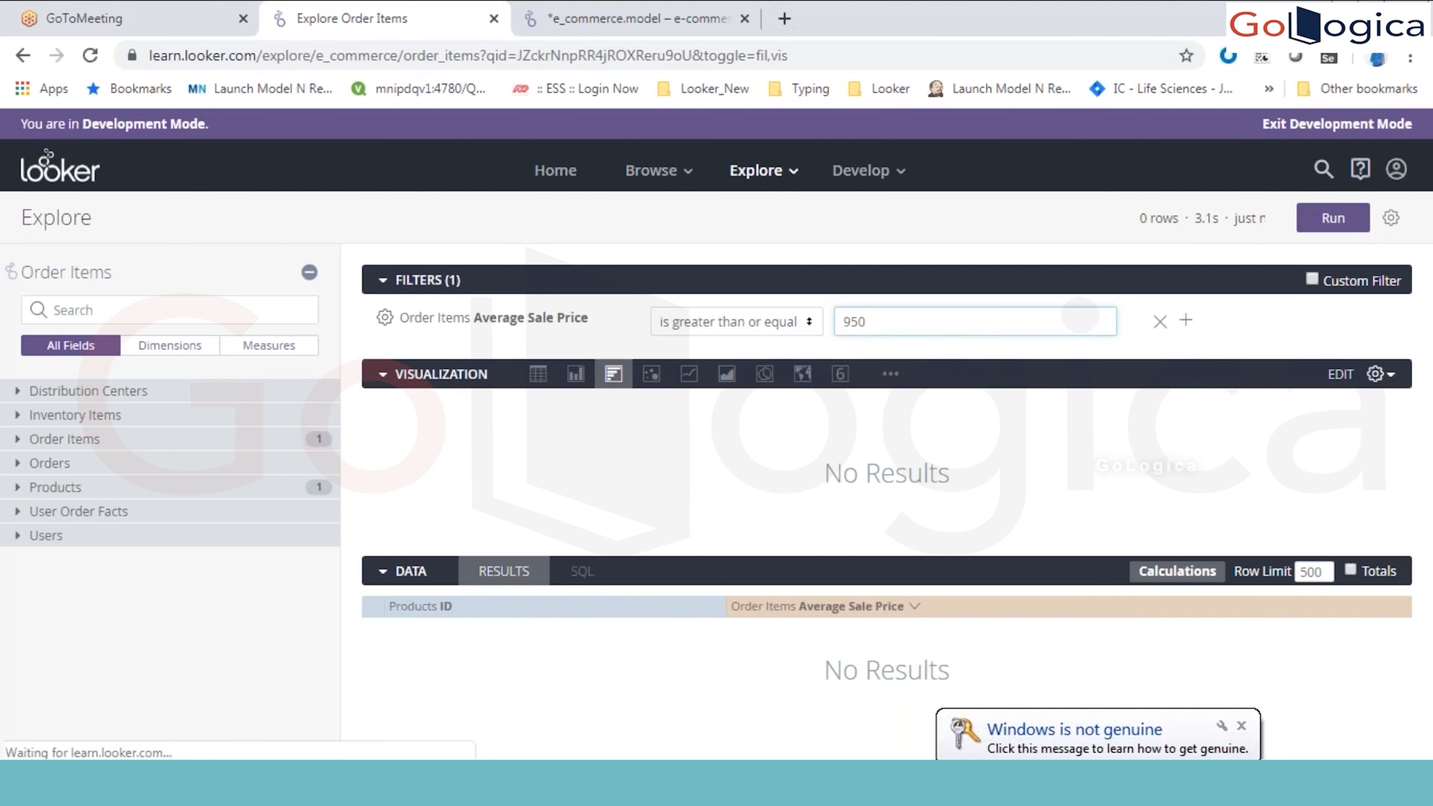
pyautogui.click(427, 280)
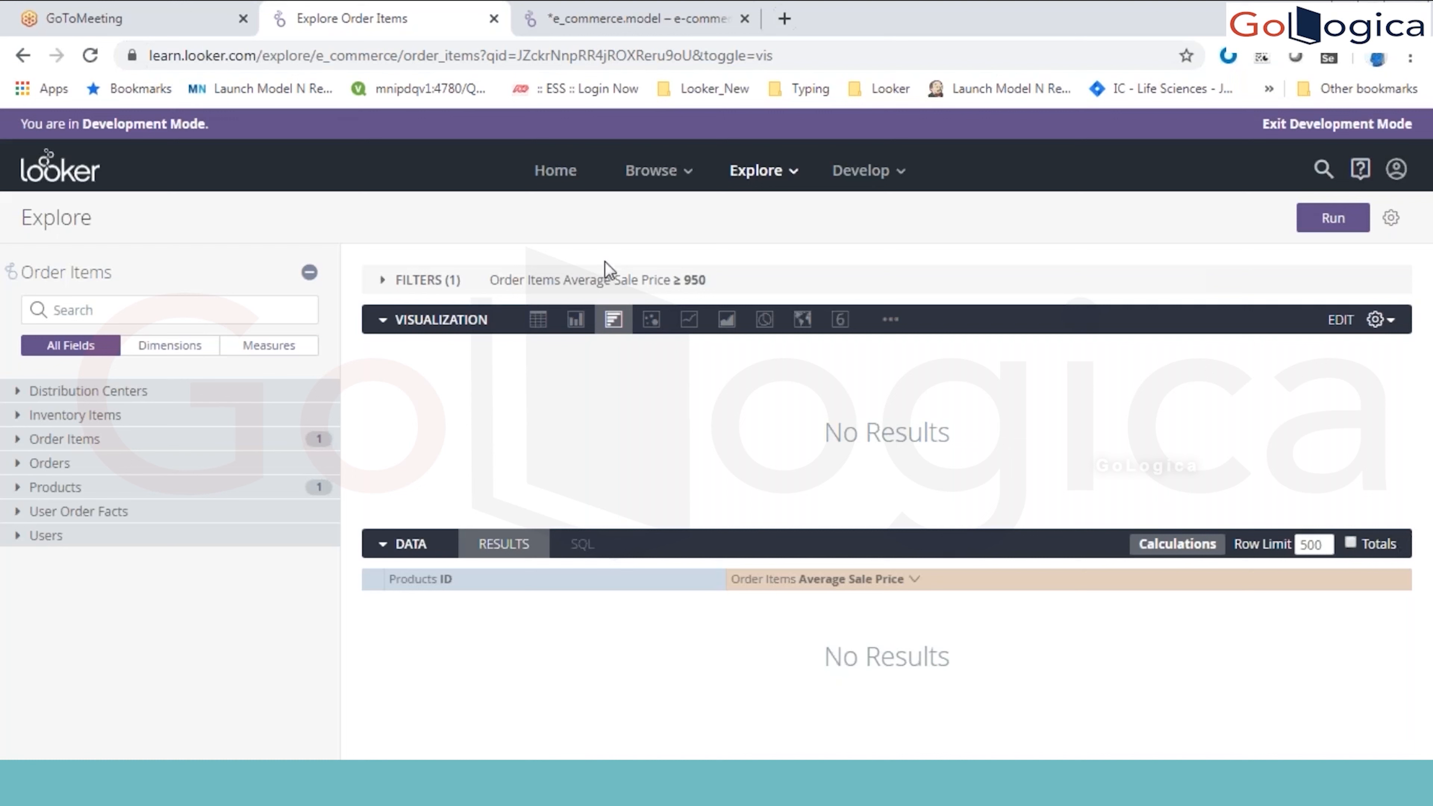
pyautogui.click(608, 282)
pyautogui.doubleClick(863, 321)
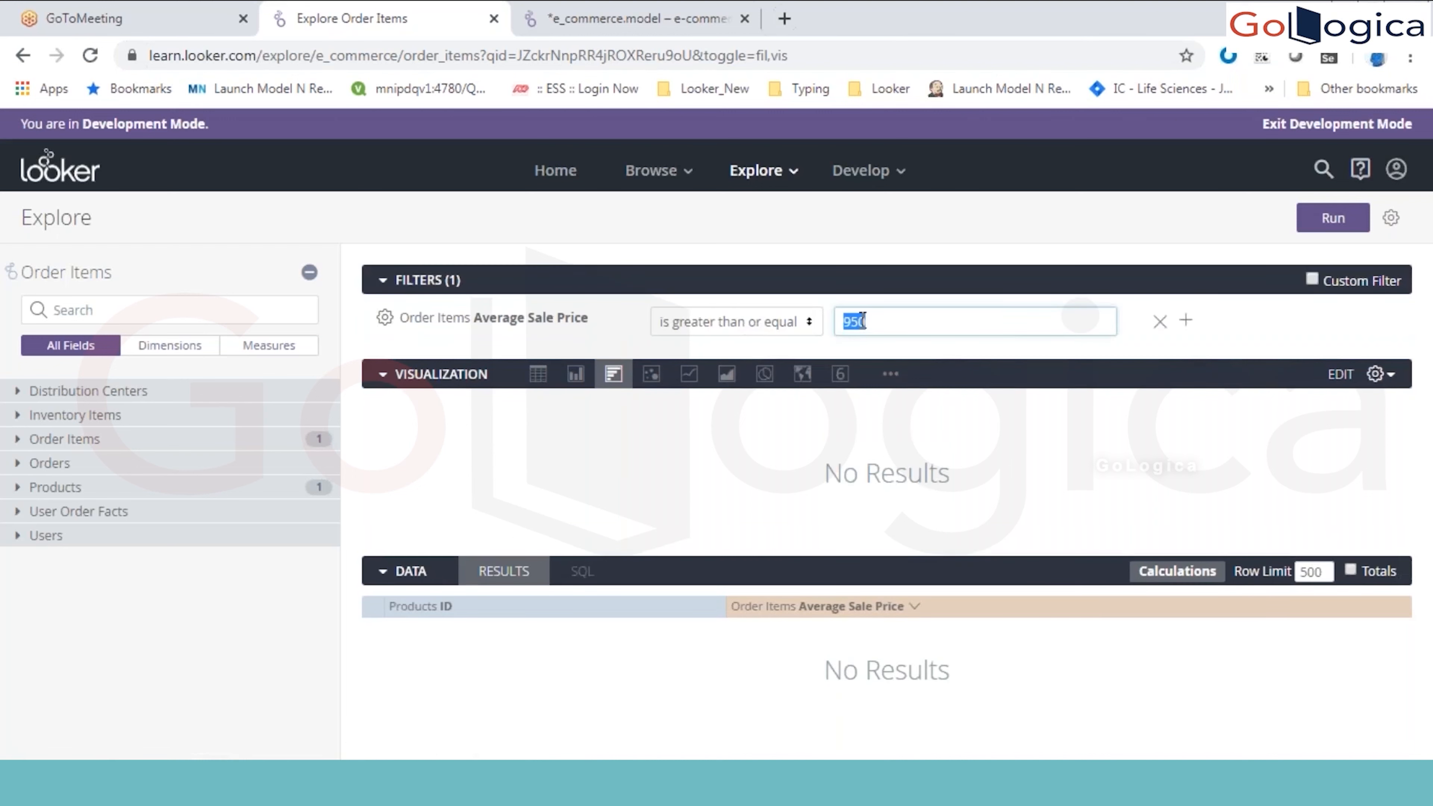
pyautogui.write('9000')
pyautogui.press('BackSpace')
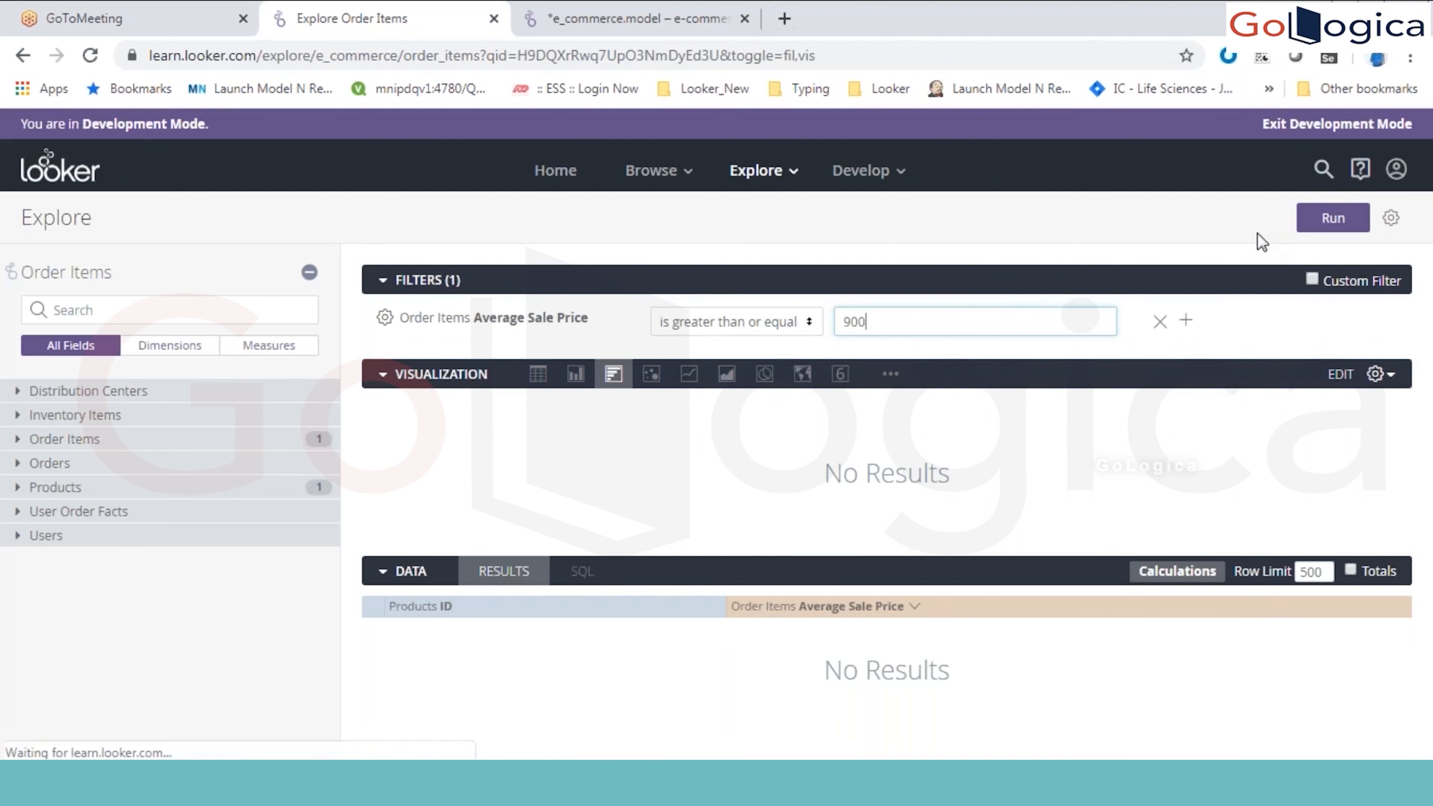
# Step: Remove the Average Sale Price filter and rerun the query
pyautogui.click(395, 390)
pyautogui.click(383, 373)
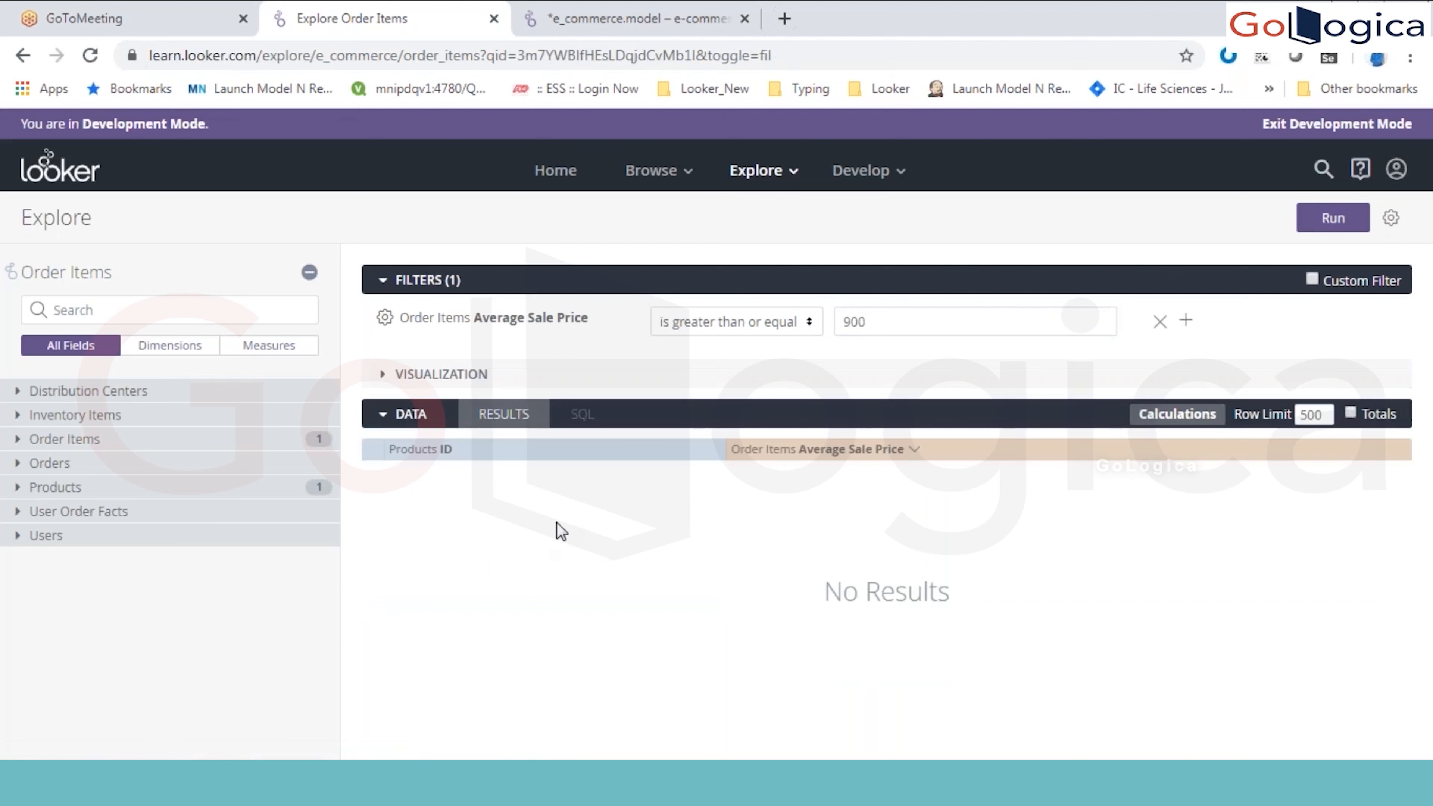
pyautogui.click(395, 380)
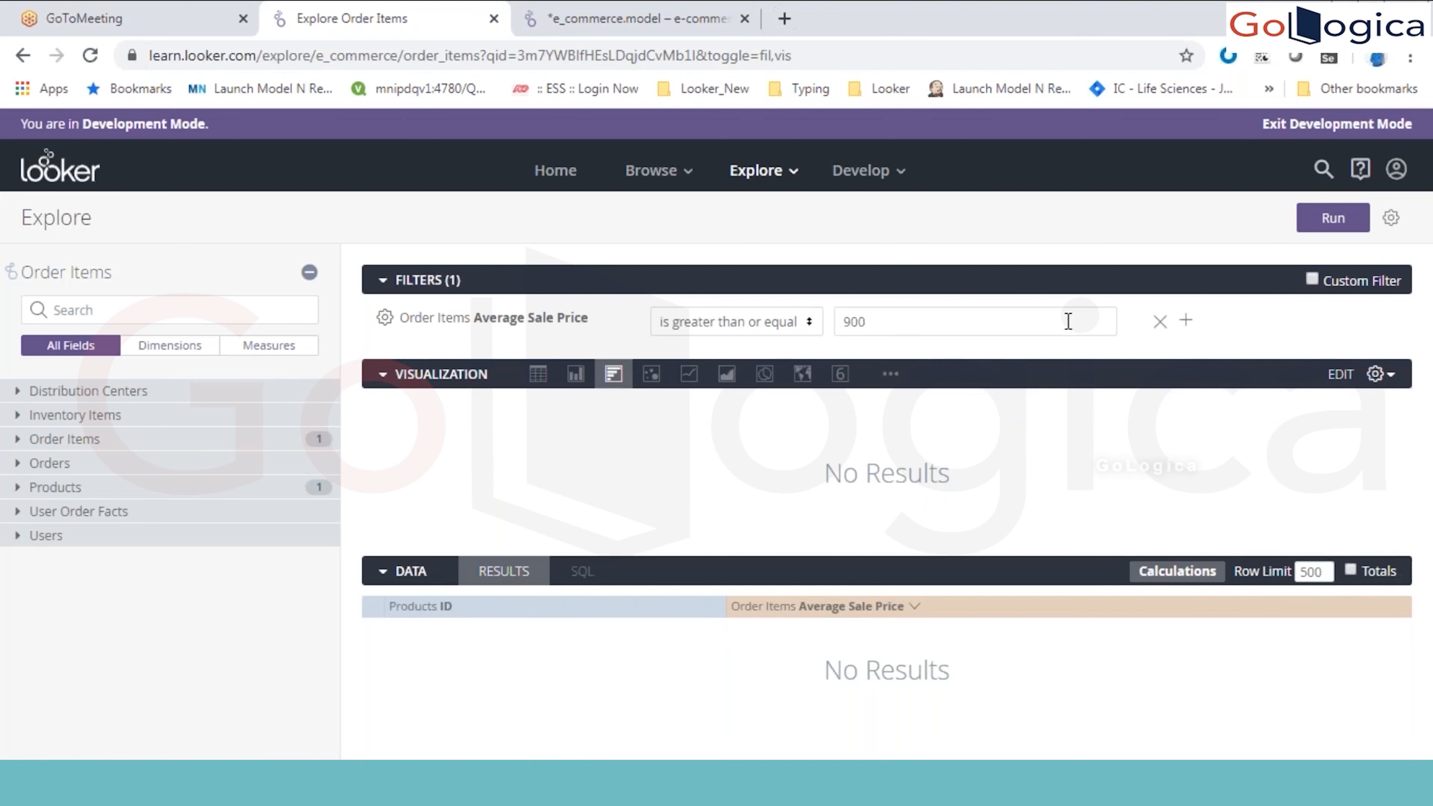
pyautogui.click(1159, 321)
pyautogui.click(1331, 220)
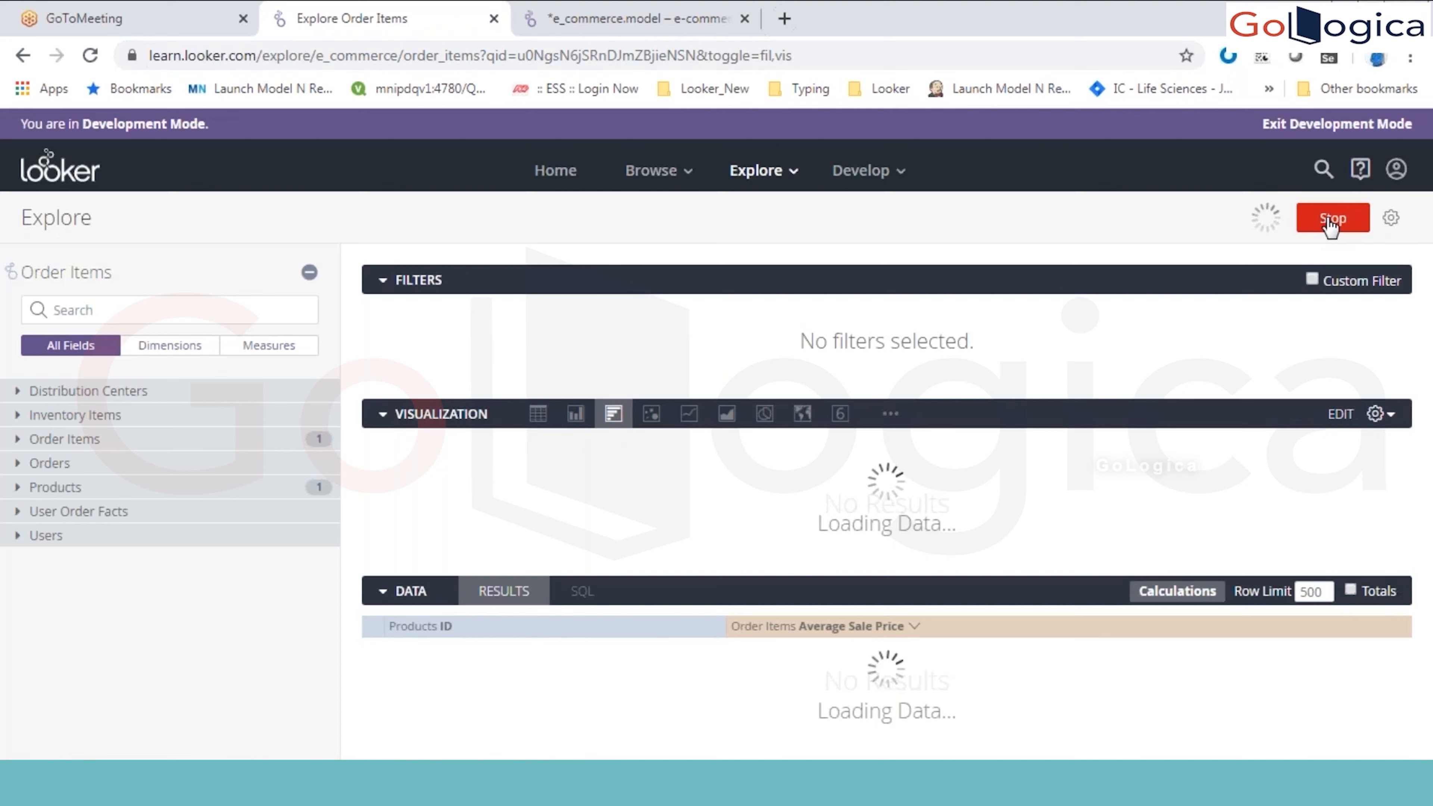
# Step: Collapse the Filters and Visualization sections and rerun the query with a row limit of 5000
pyautogui.click(374, 277)
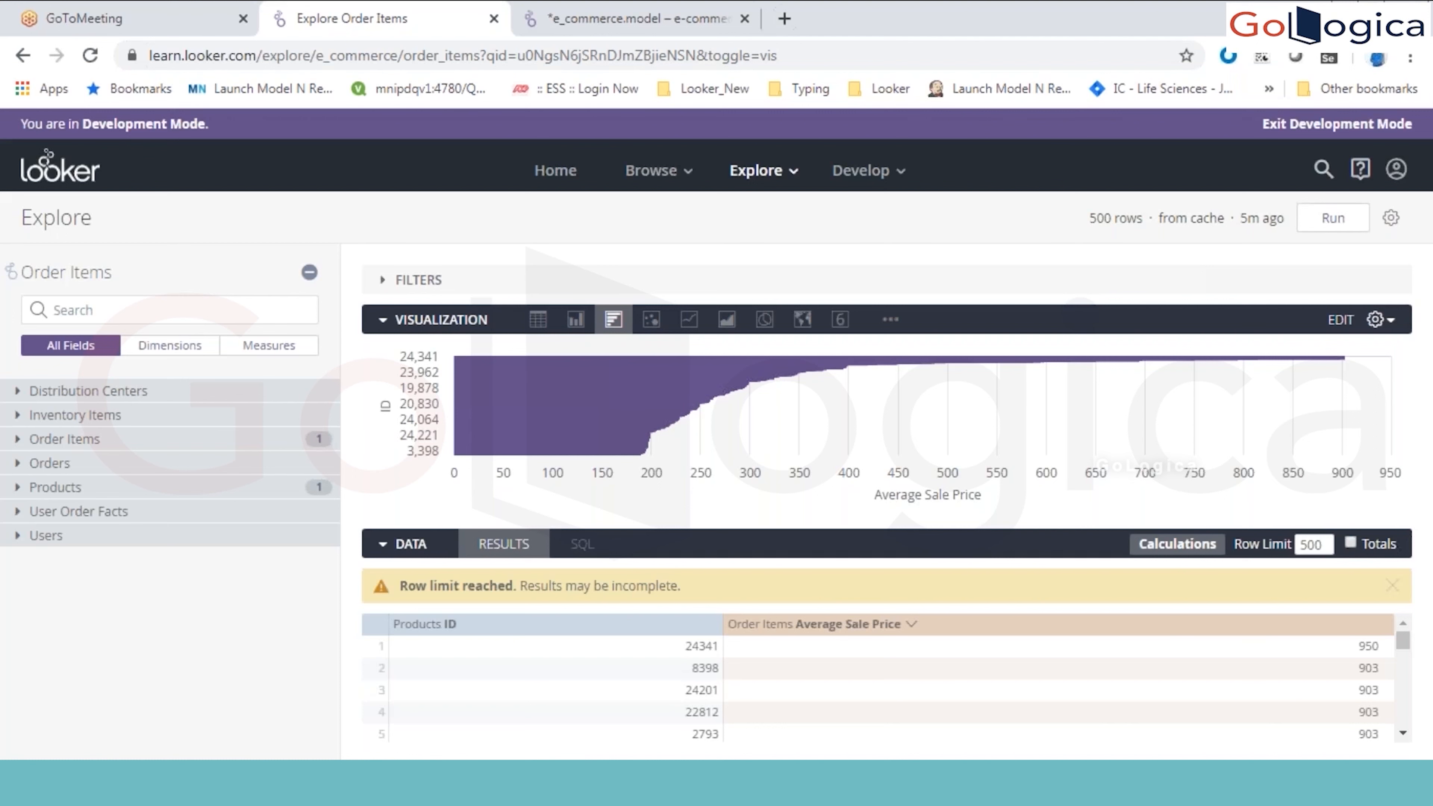
pyautogui.click(383, 320)
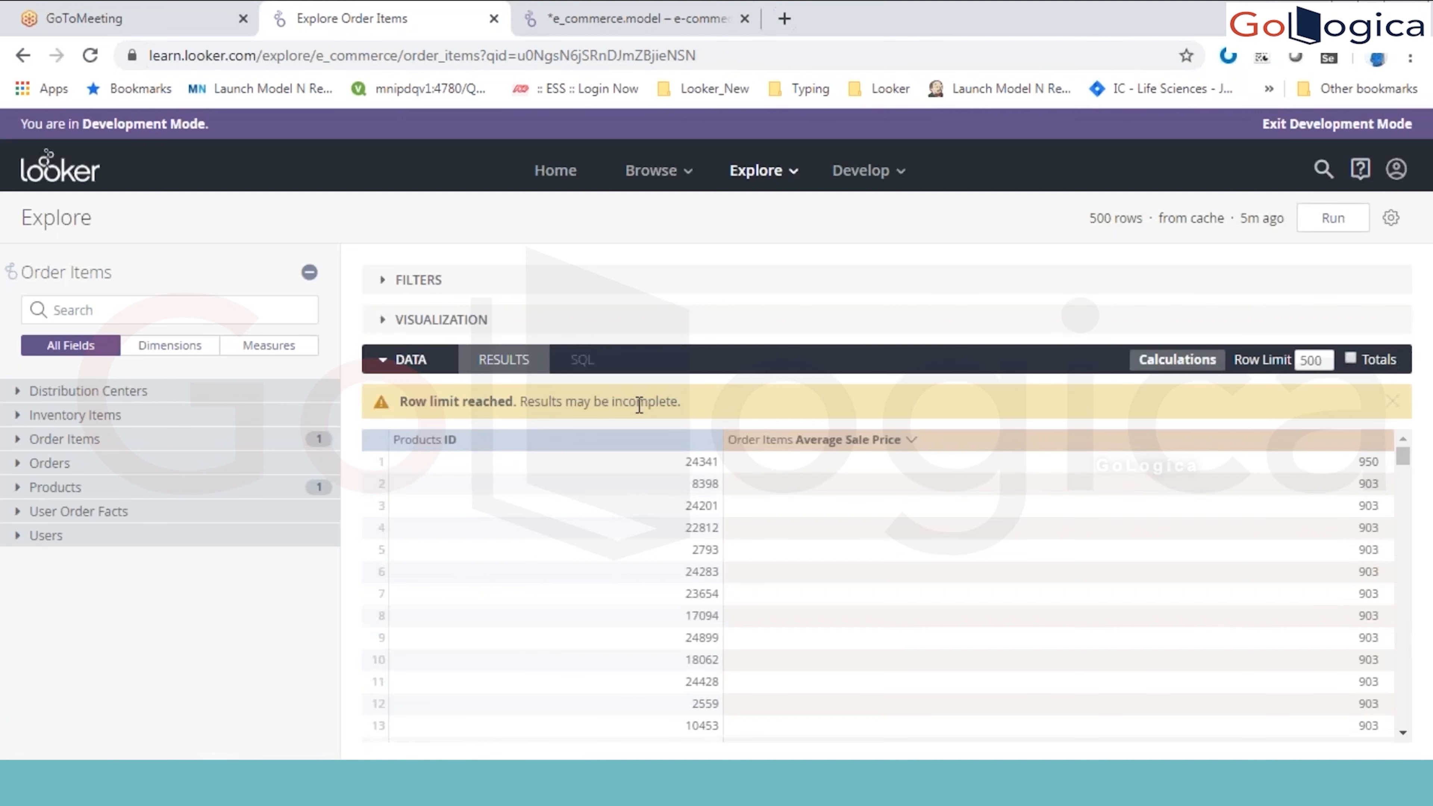
pyautogui.click(1318, 360)
pyautogui.write('0')
pyautogui.press('Return')
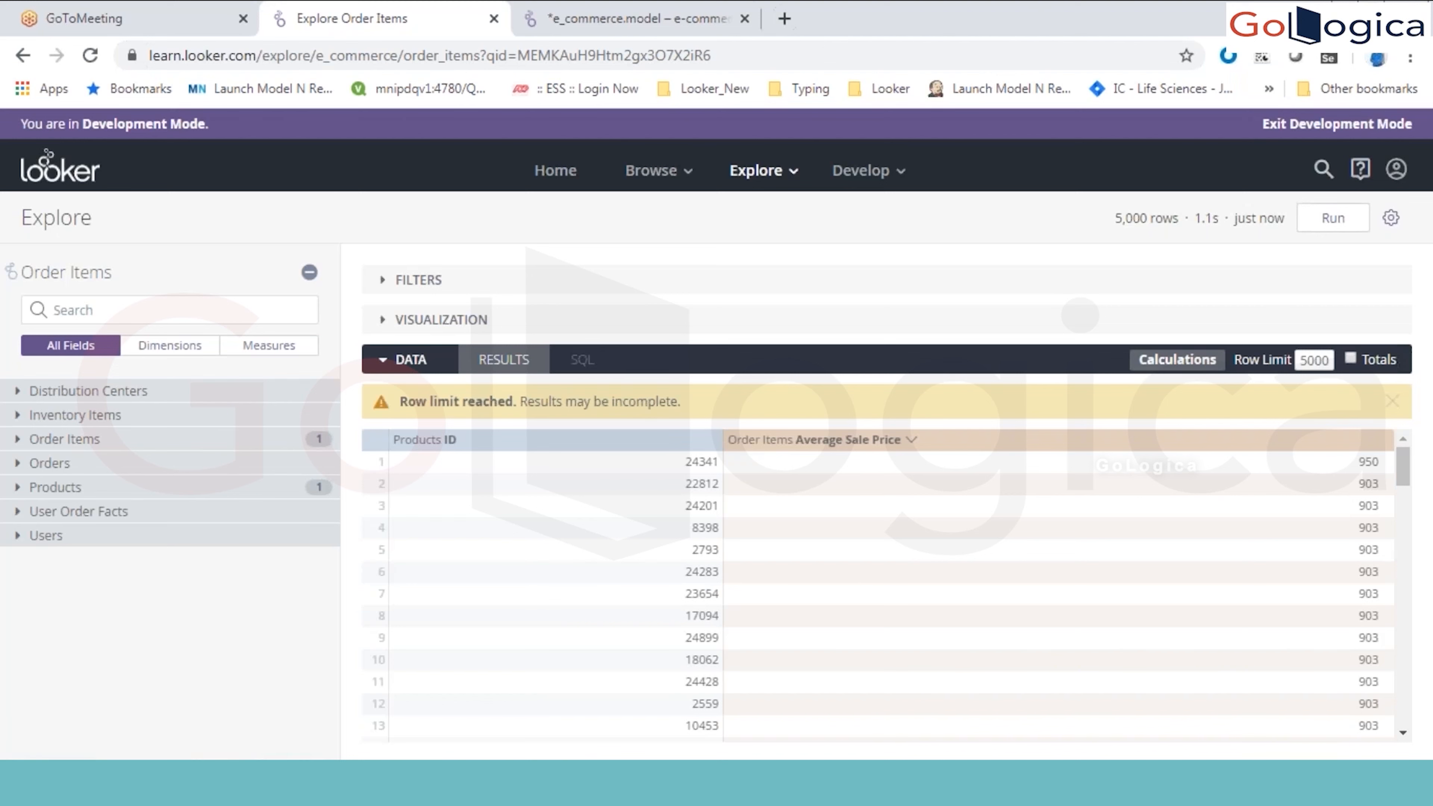
# Step: Download the results as a CSV file with a custom limit of 50000 rows
pyautogui.click(1391, 218)
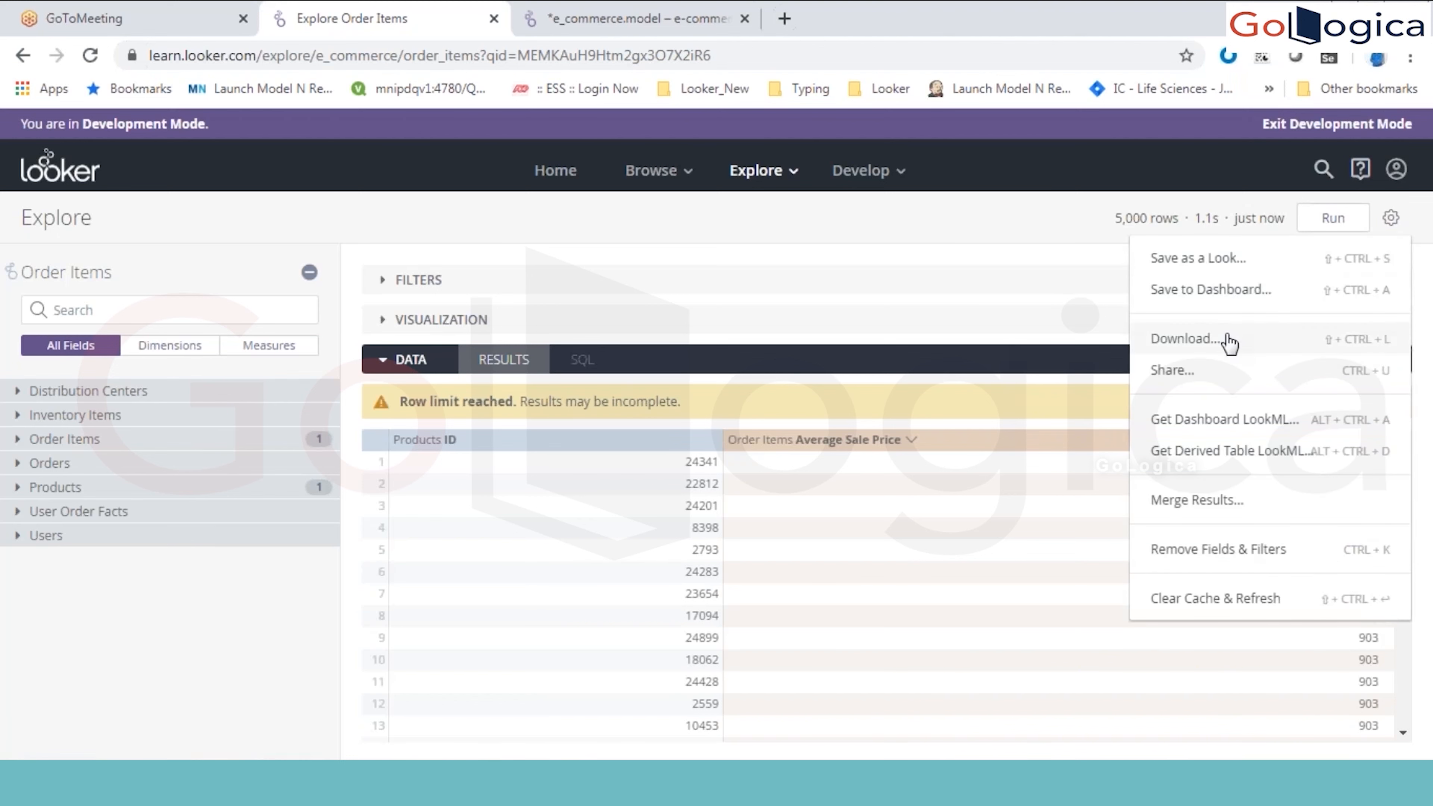
pyautogui.click(1145, 337)
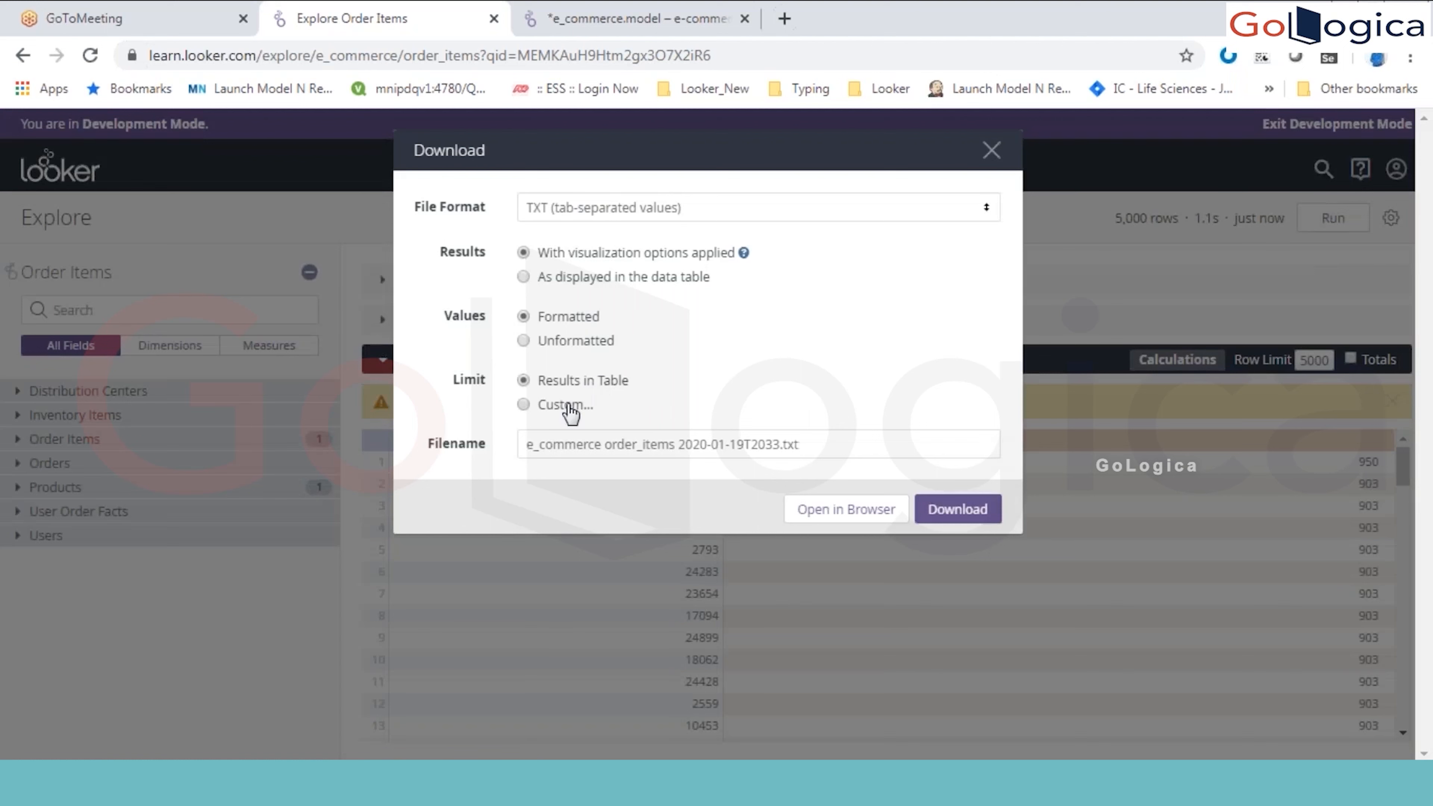
pyautogui.click(566, 405)
pyautogui.click(623, 442)
pyautogui.write('0000')
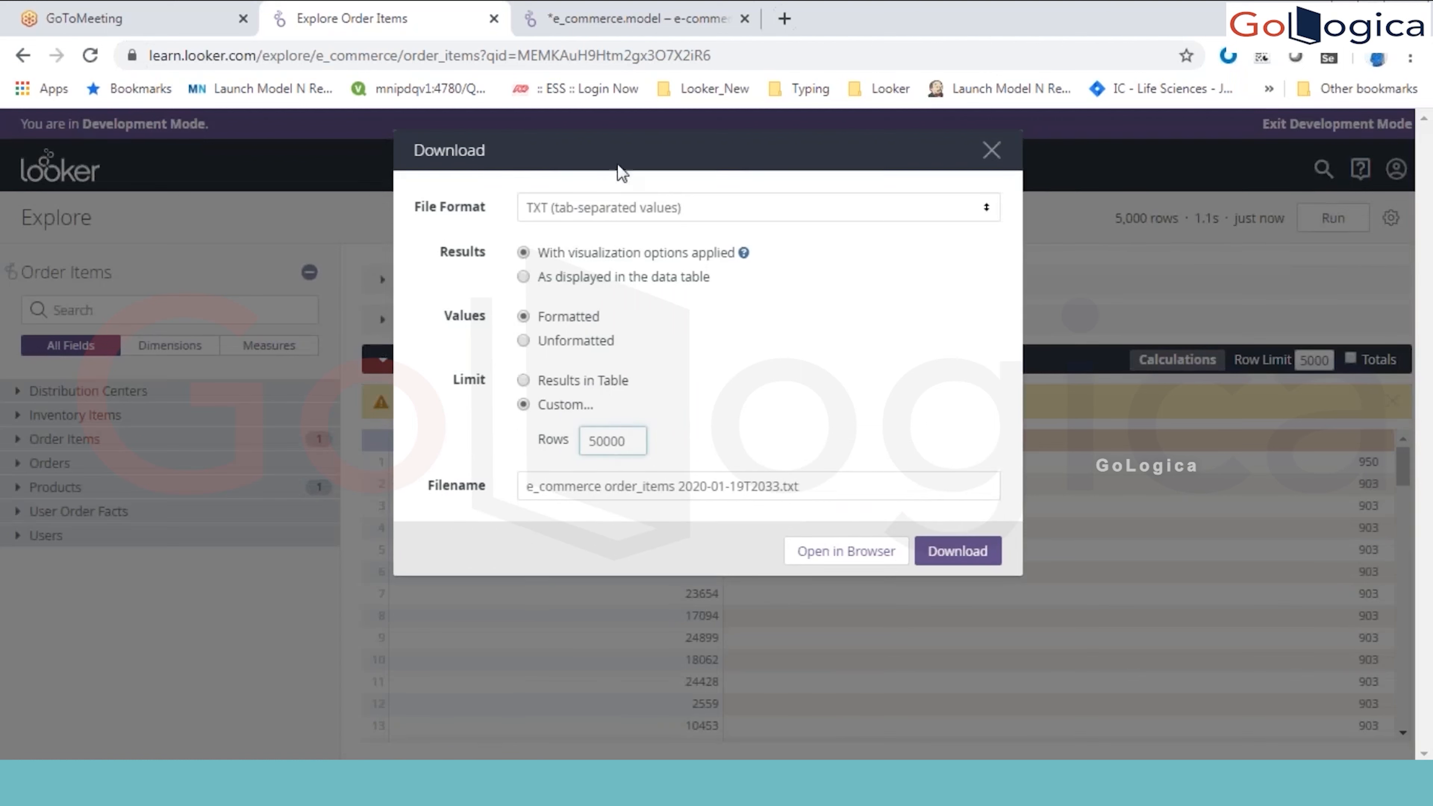
pyautogui.click(629, 216)
pyautogui.click(595, 274)
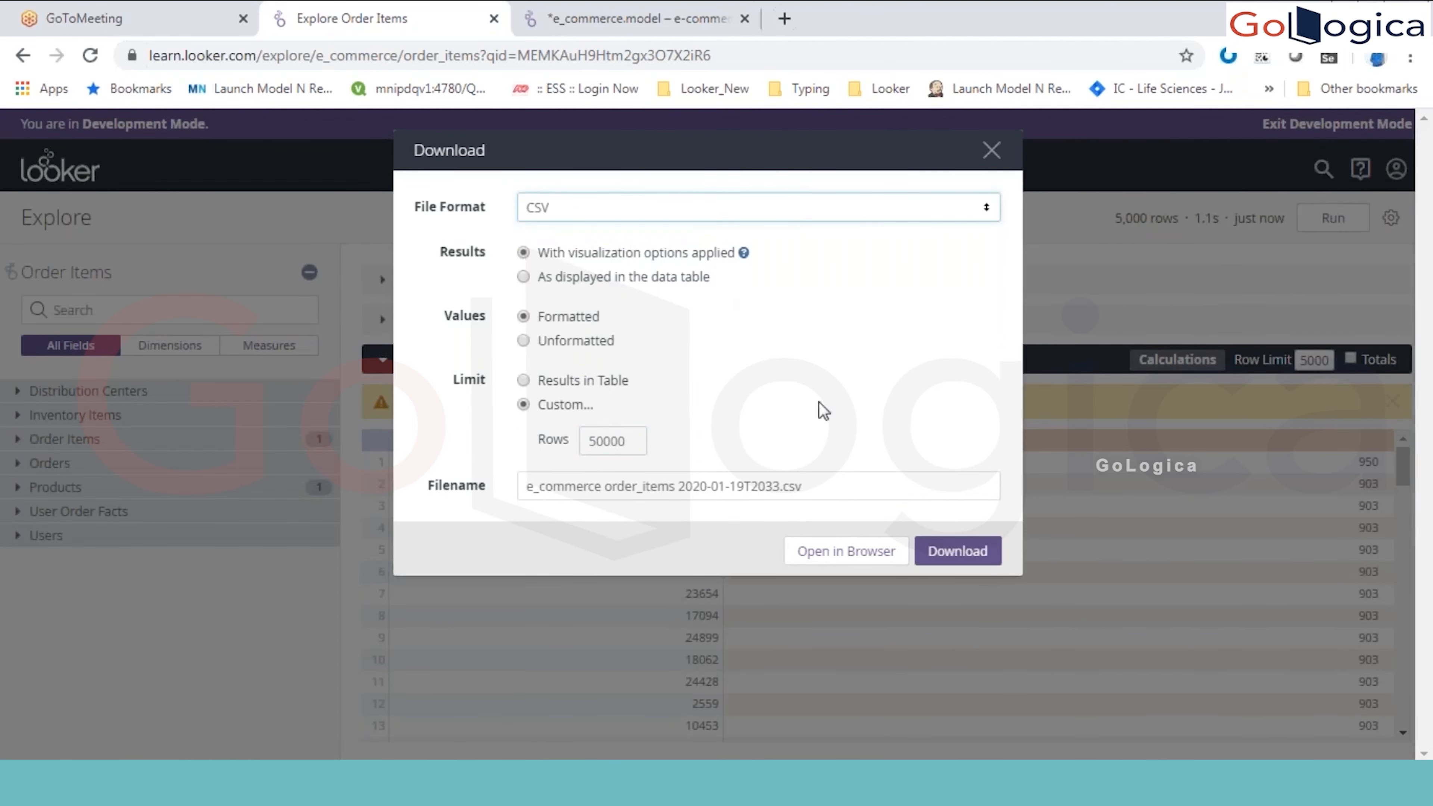
pyautogui.click(959, 550)
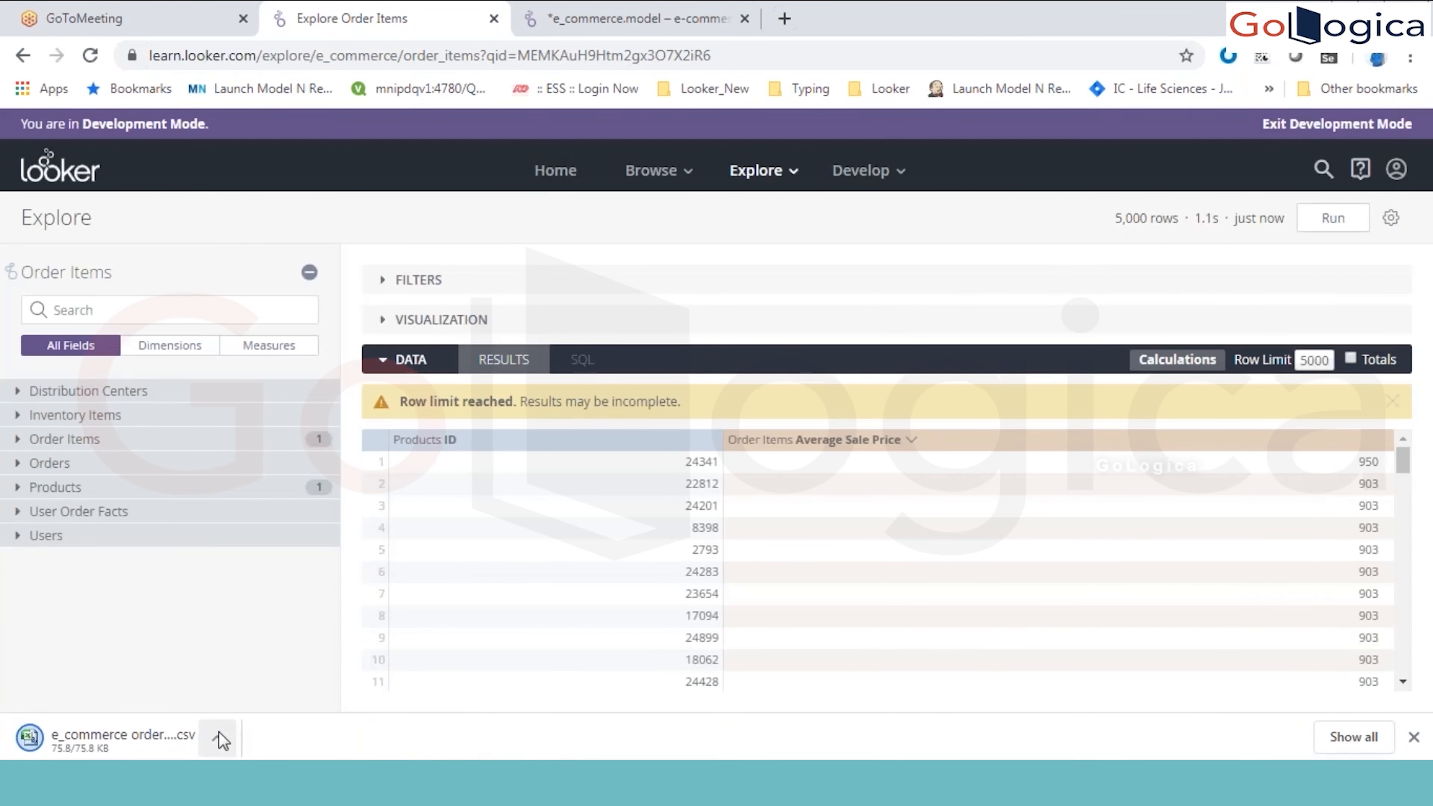
# Step: Locate the downloaded e_commerce order_items 2020-01-19T2033 file in its folder and open it in Excel
pyautogui.click(219, 739)
pyautogui.click(262, 666)
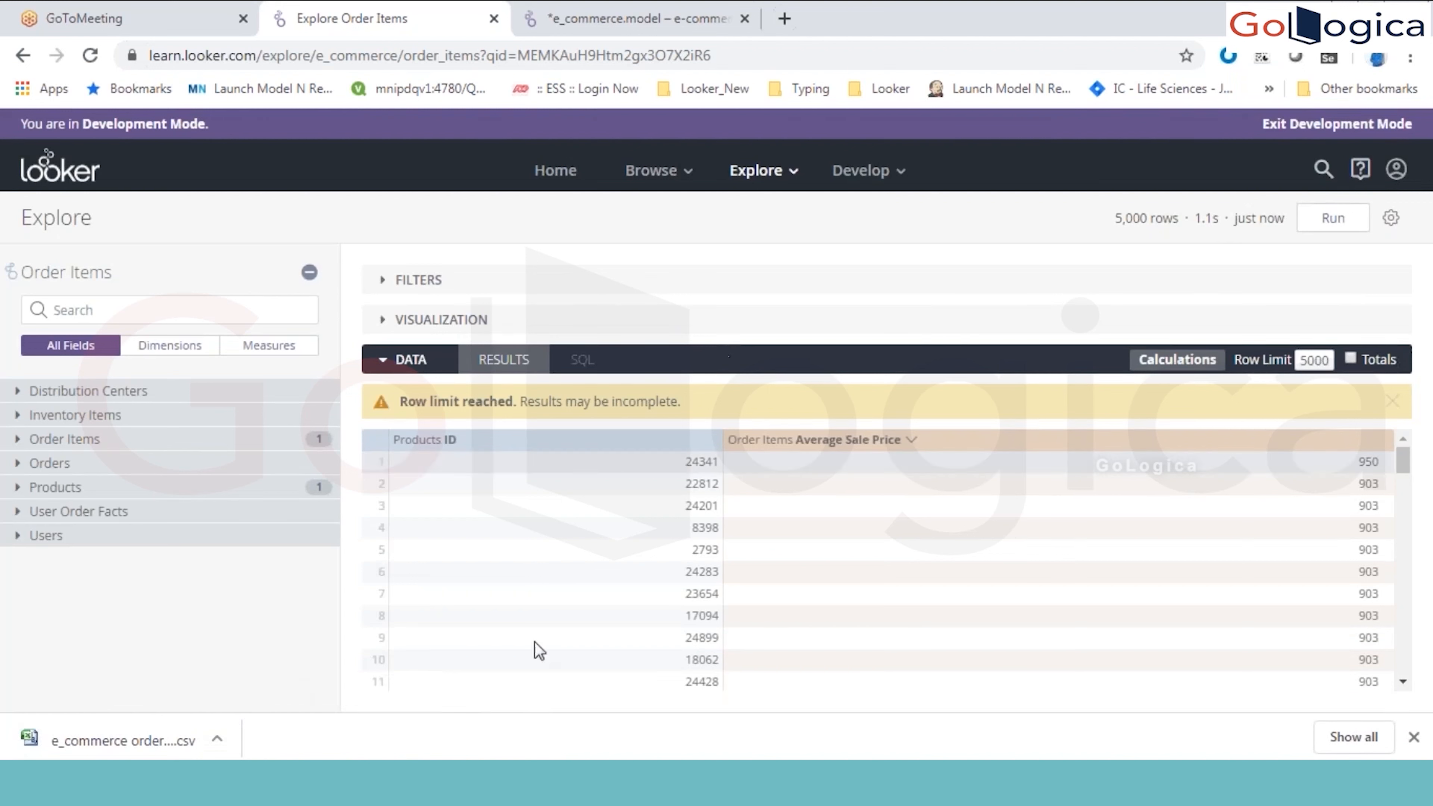
pyautogui.click(223, 736)
pyautogui.click(298, 667)
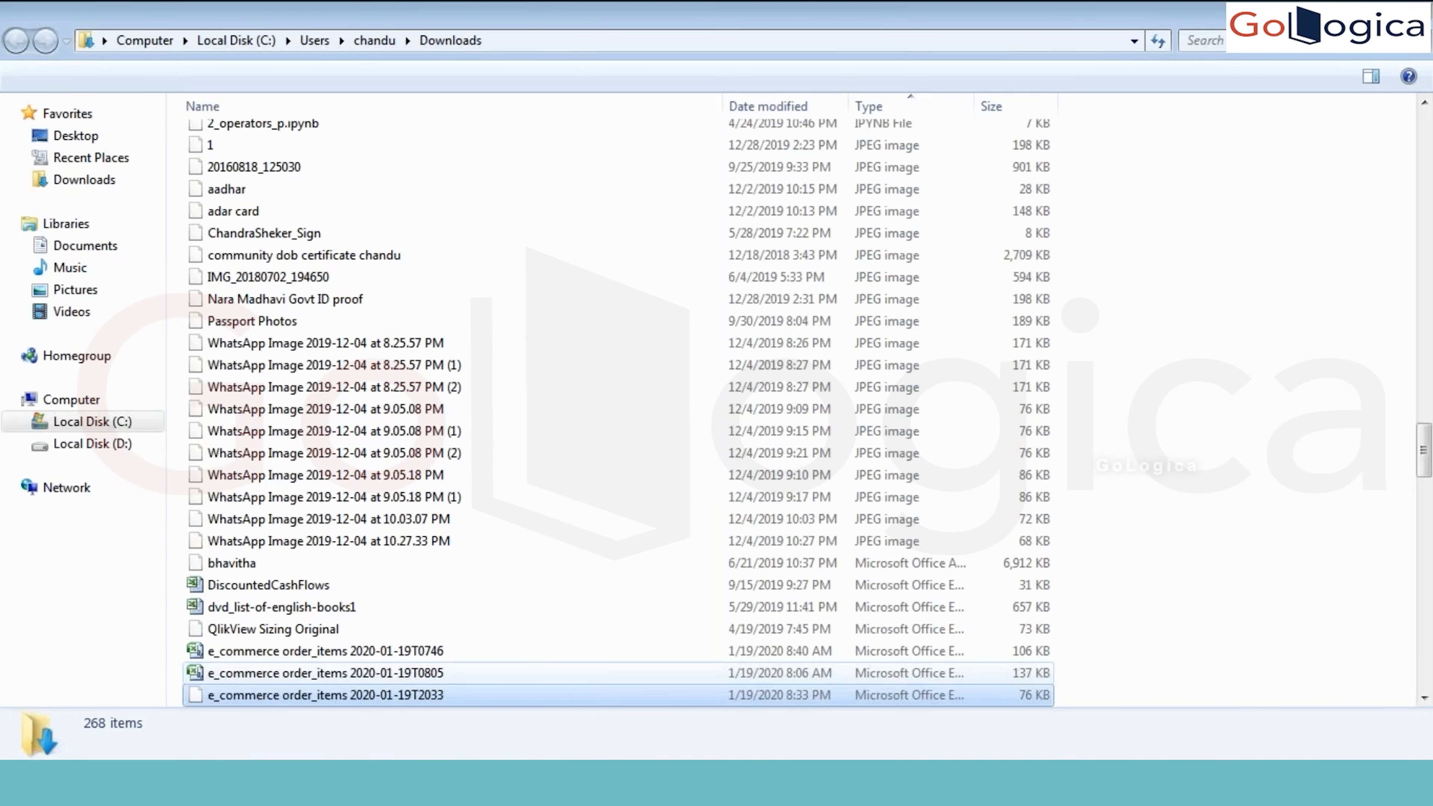
pyautogui.press('Return')
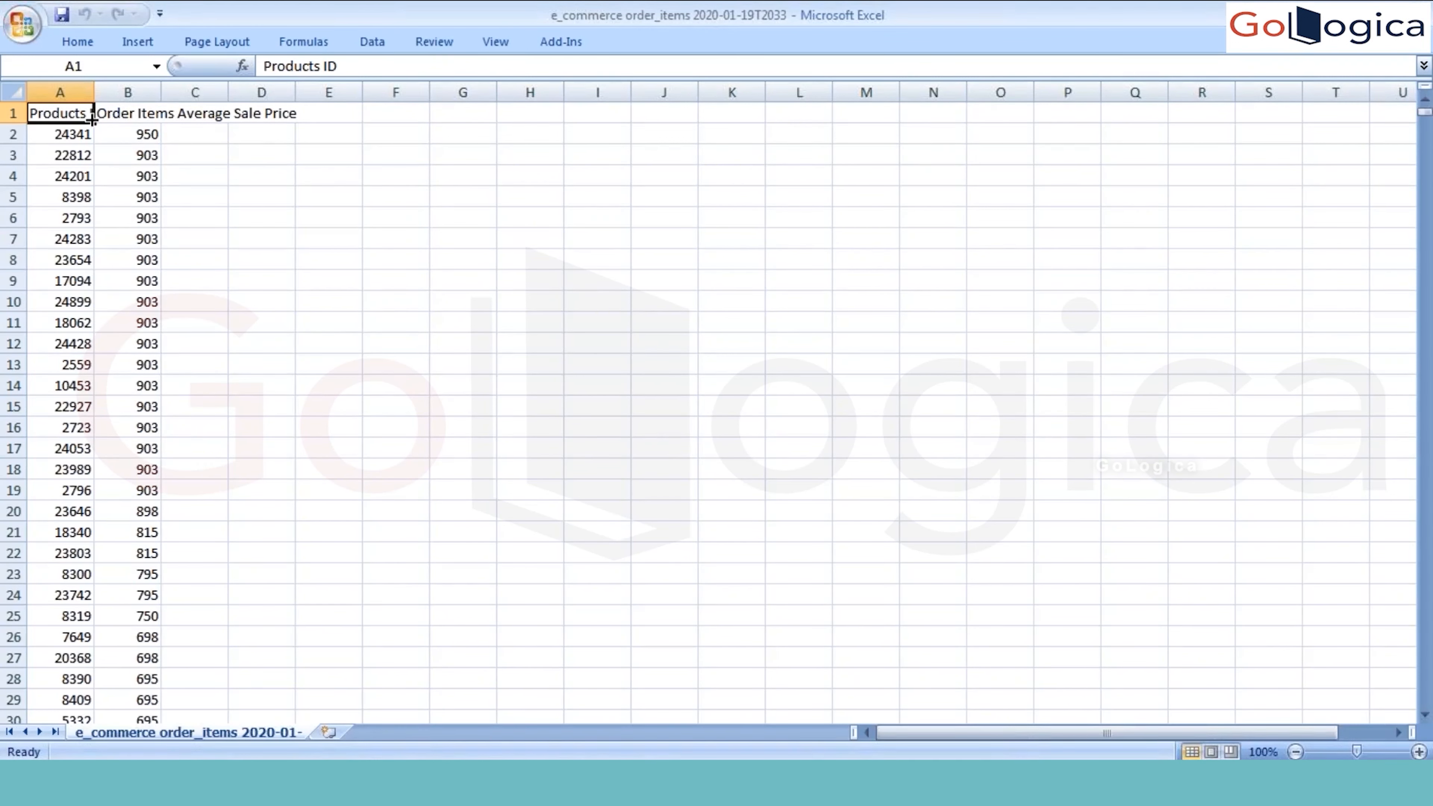
# Step: Auto-fit columns A and B to their contents and go to the last data row of column B
pyautogui.doubleClick(96, 91)
pyautogui.doubleClick(175, 92)
pyautogui.click(225, 319)
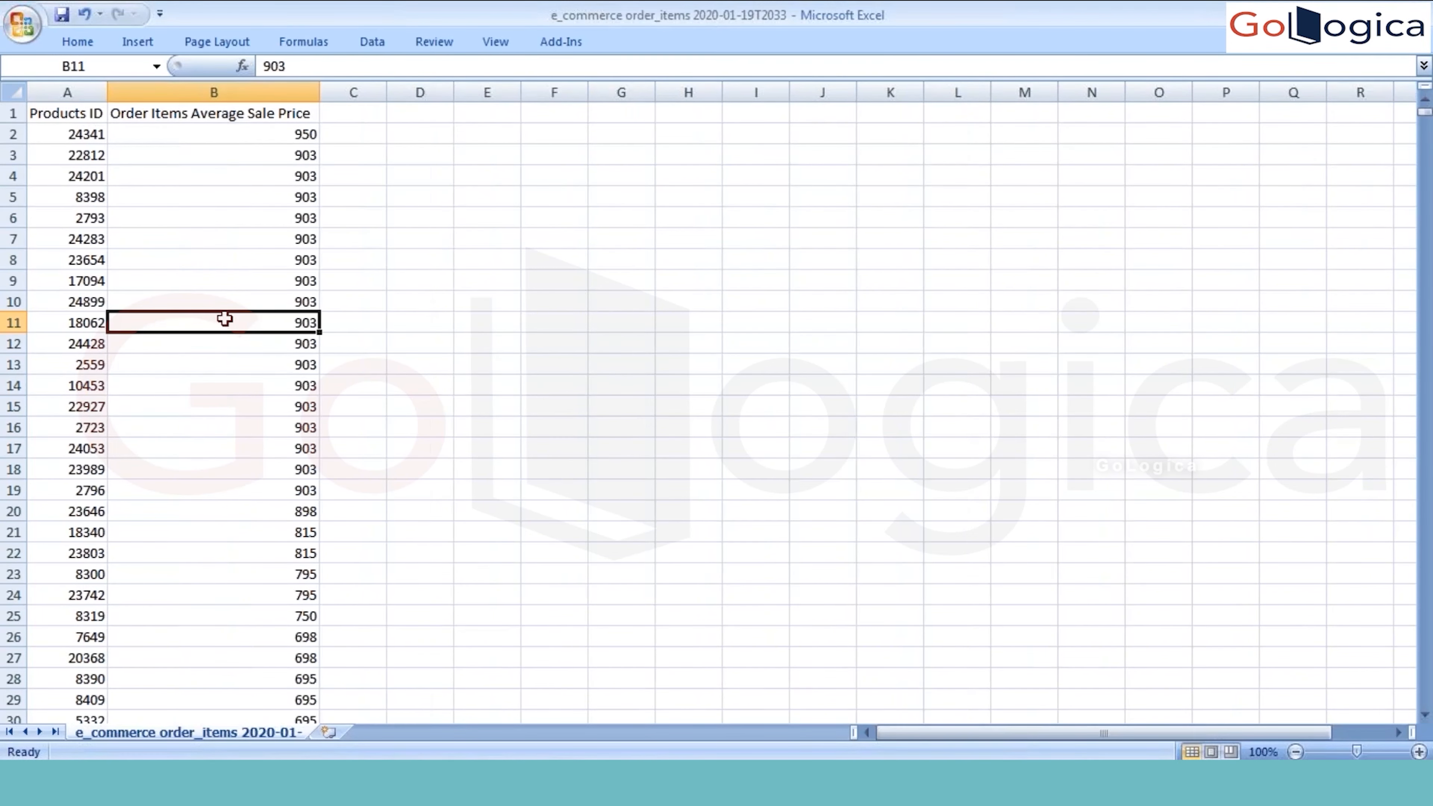
pyautogui.hotkey('ctrl', 'Down')
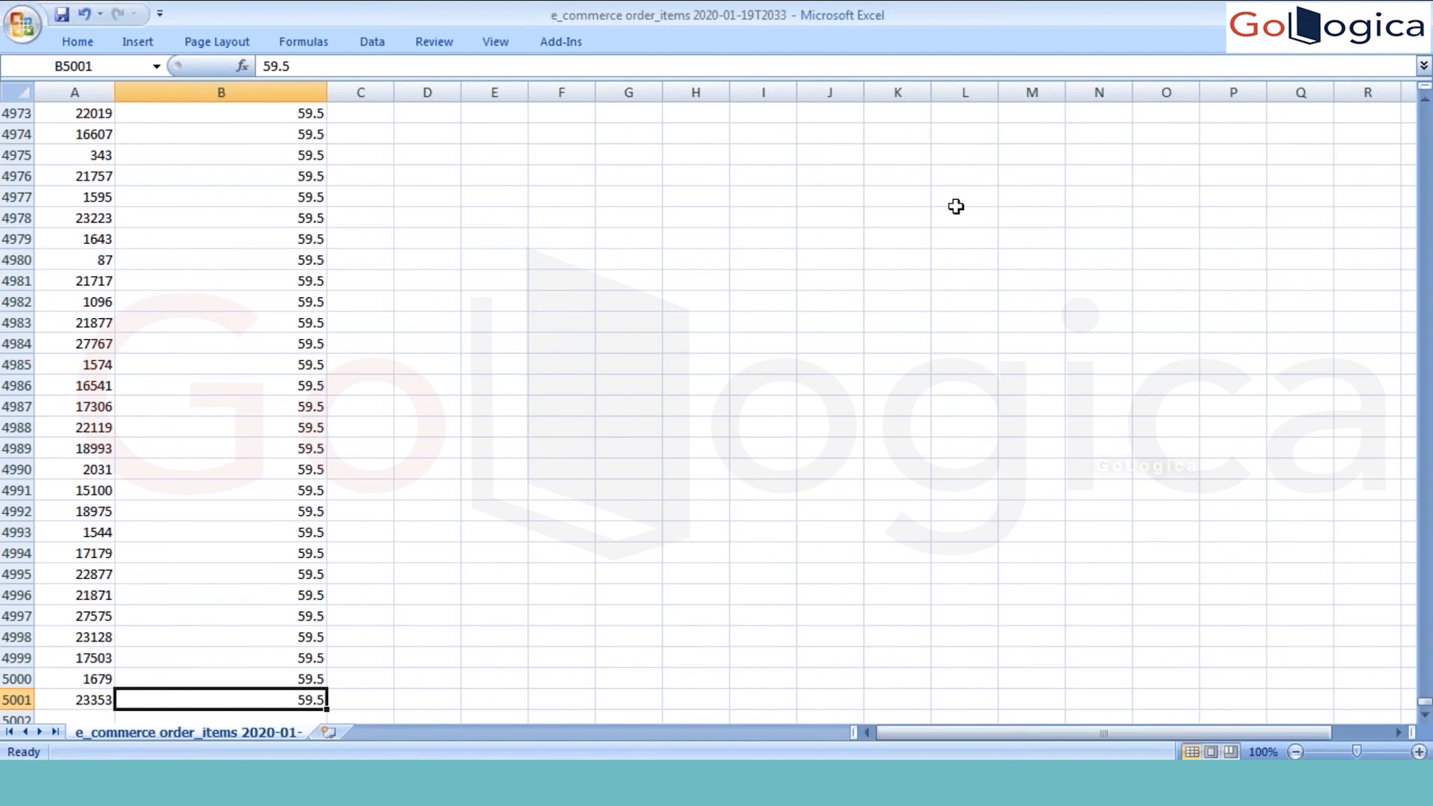
# Step: Close the CSV workbook without saving its changes, return to the Order Items explore in Looker and dismiss the browser's download bar
pyautogui.doubleClick(367, 17)
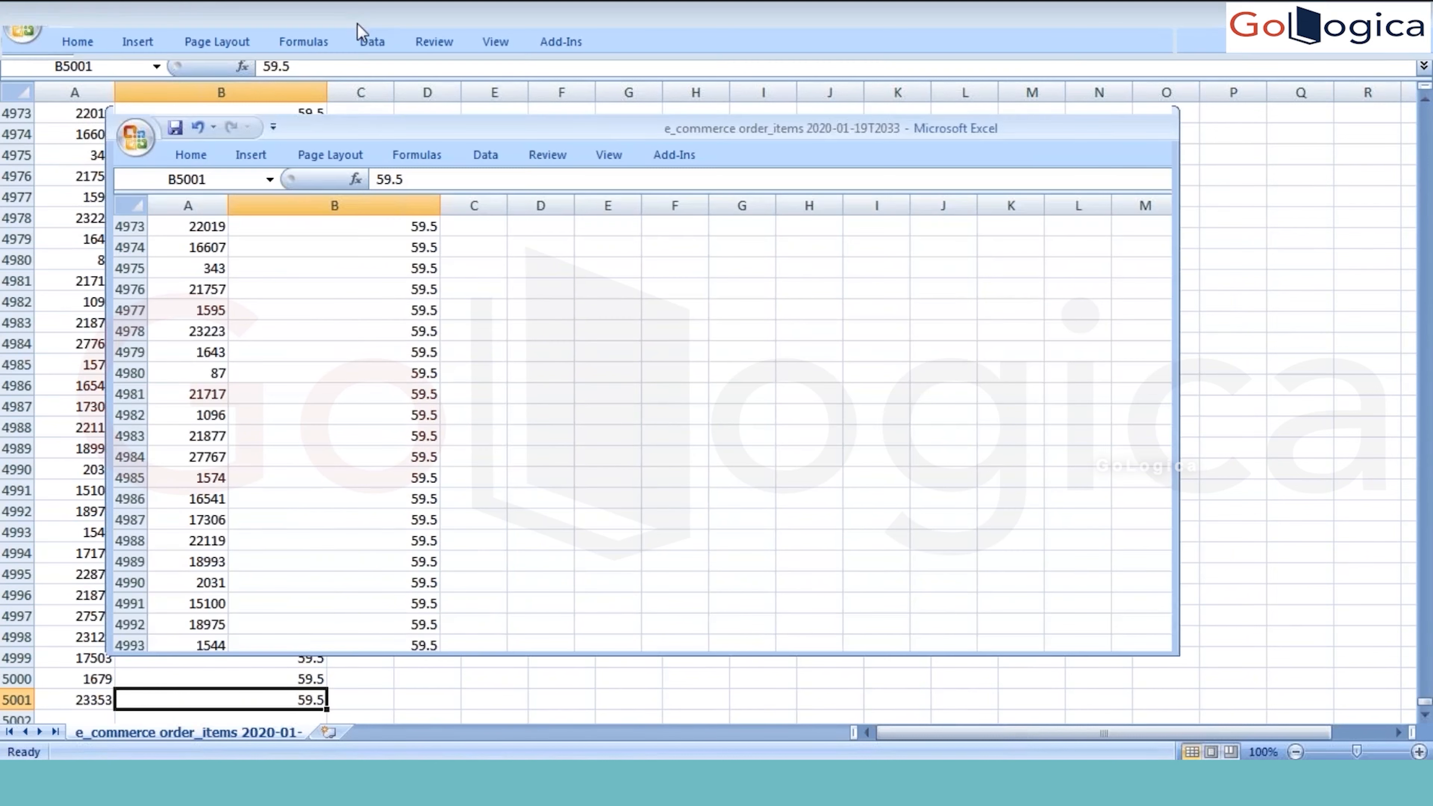
pyautogui.click(1153, 124)
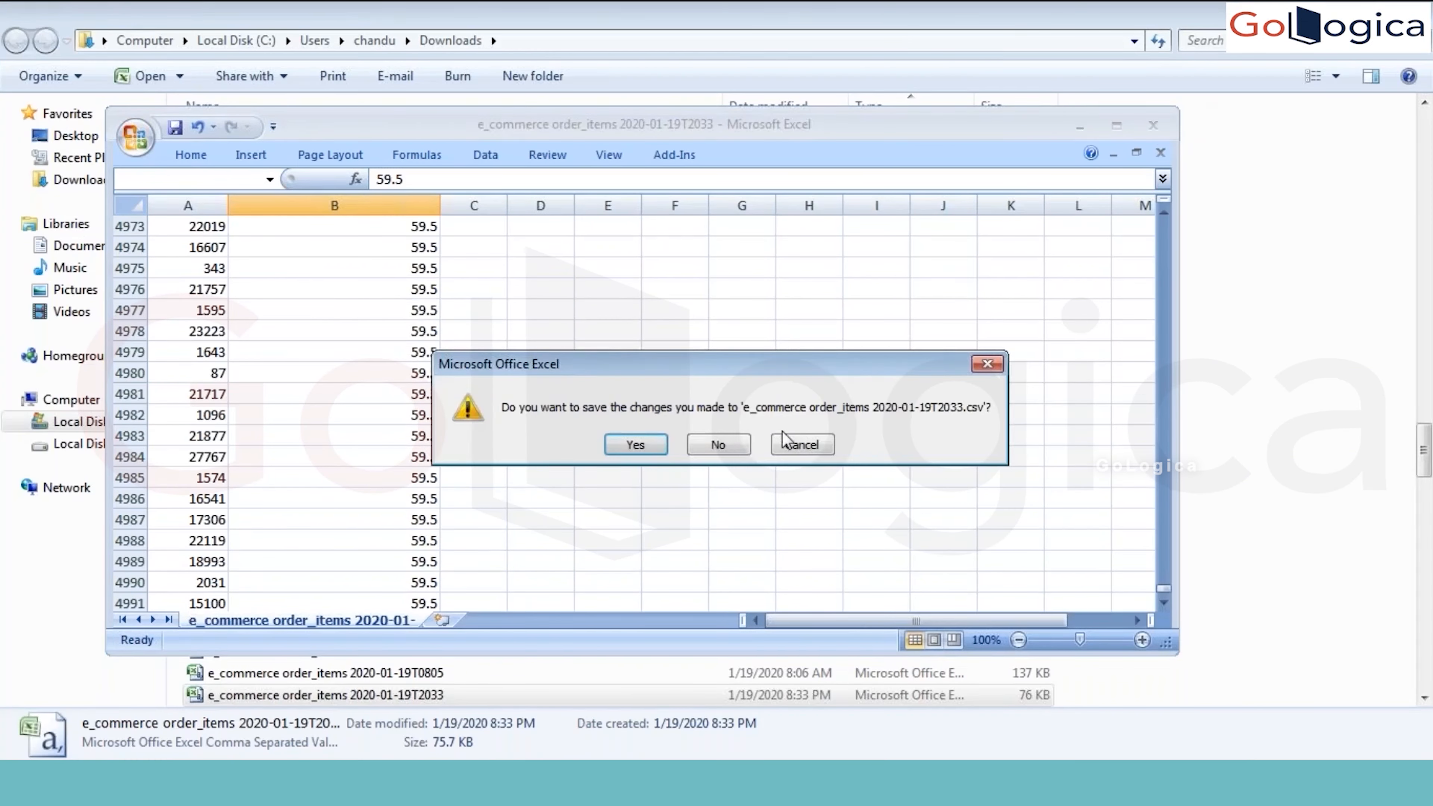
pyautogui.click(723, 445)
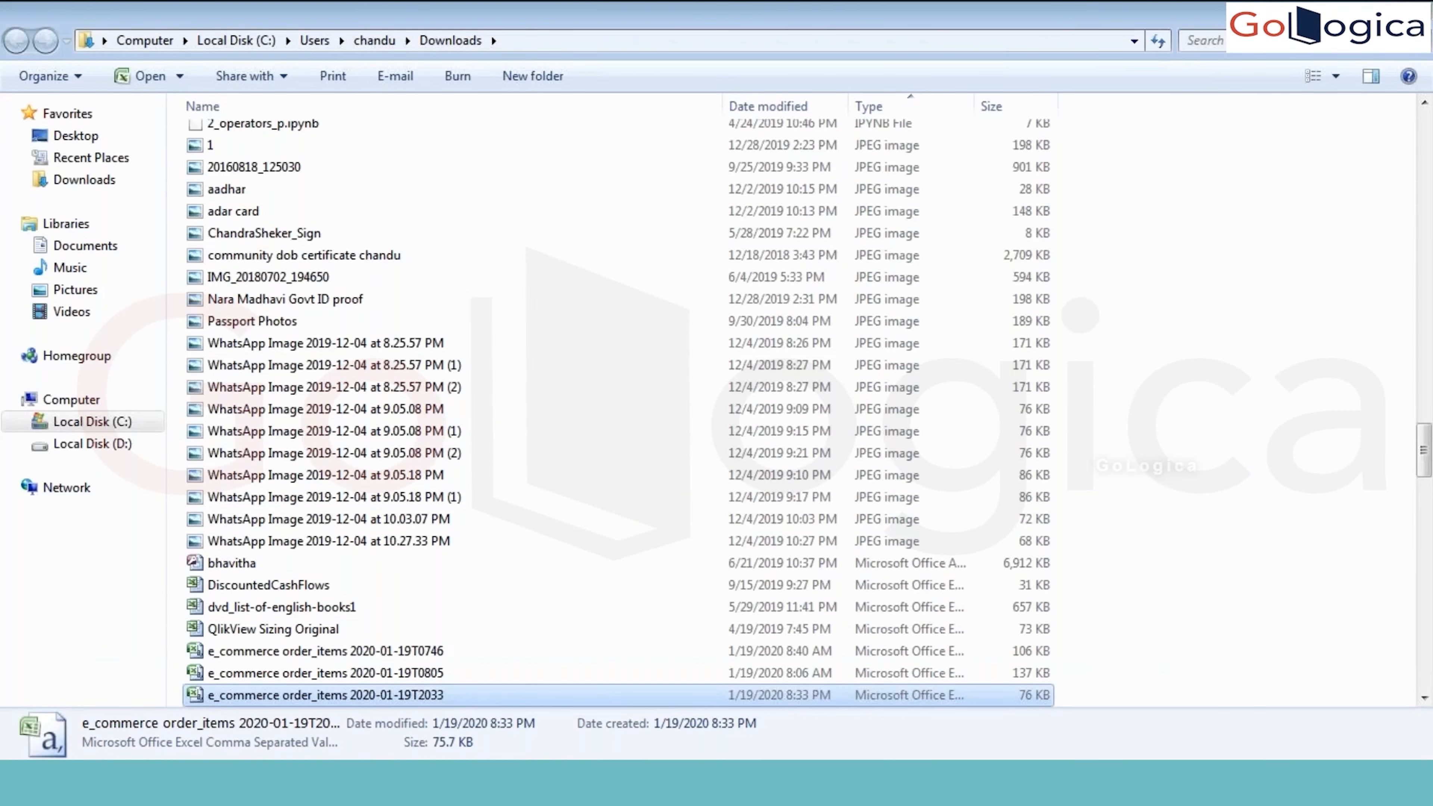
pyautogui.hotkey('alt', 'Tab')
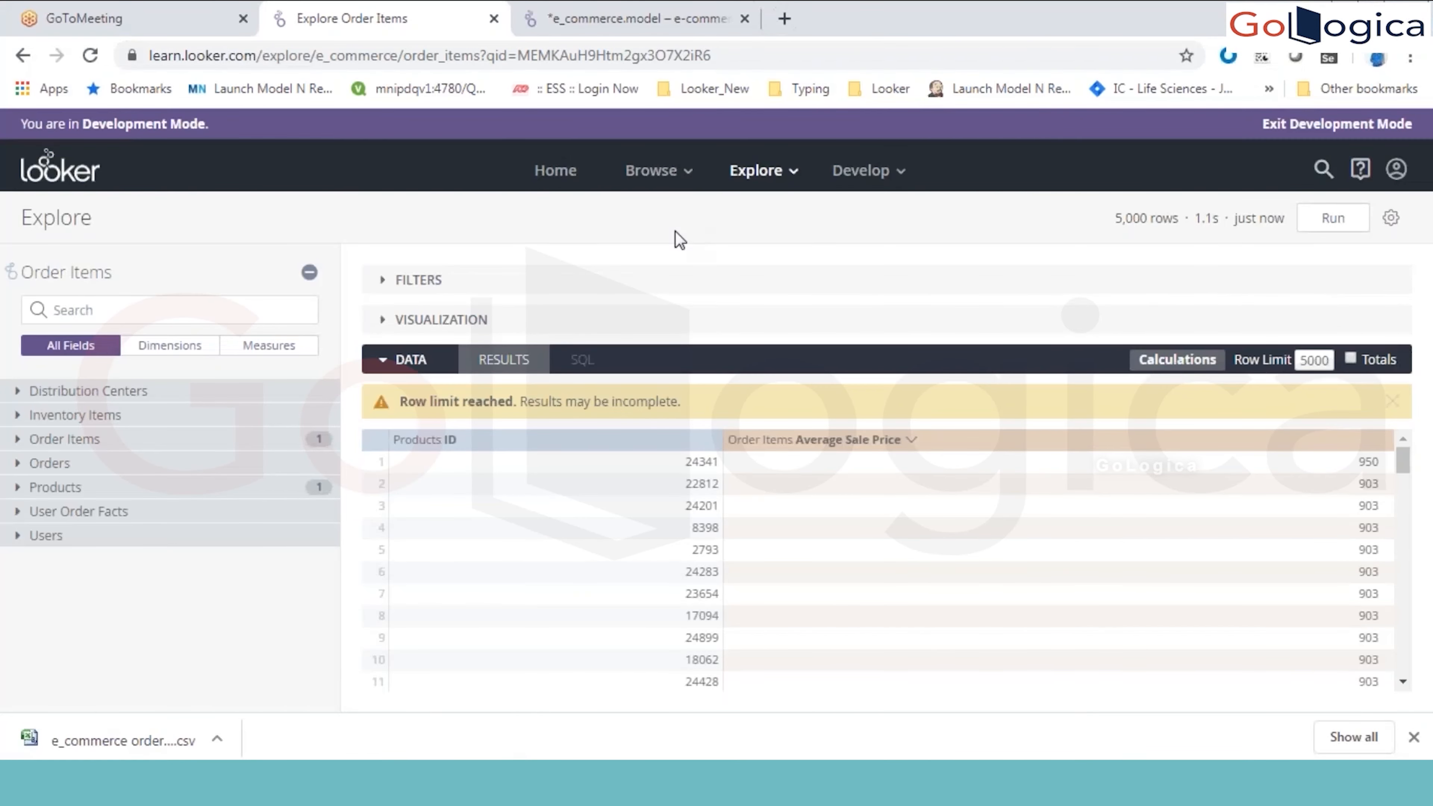
pyautogui.click(1413, 736)
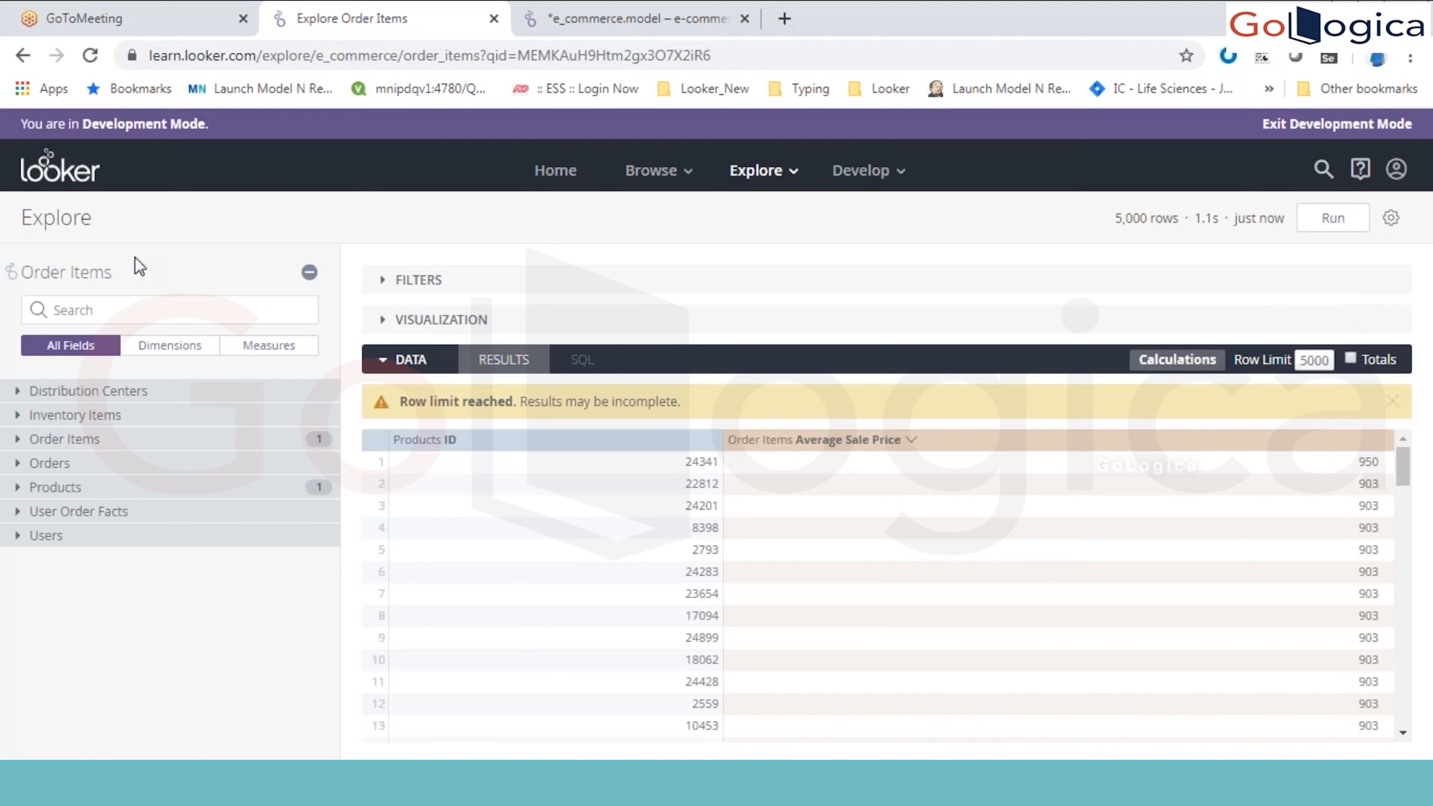
# Step: Open the LookML source of the Order Items explore and locate the e_commerce model among the project files
pyautogui.click(10, 275)
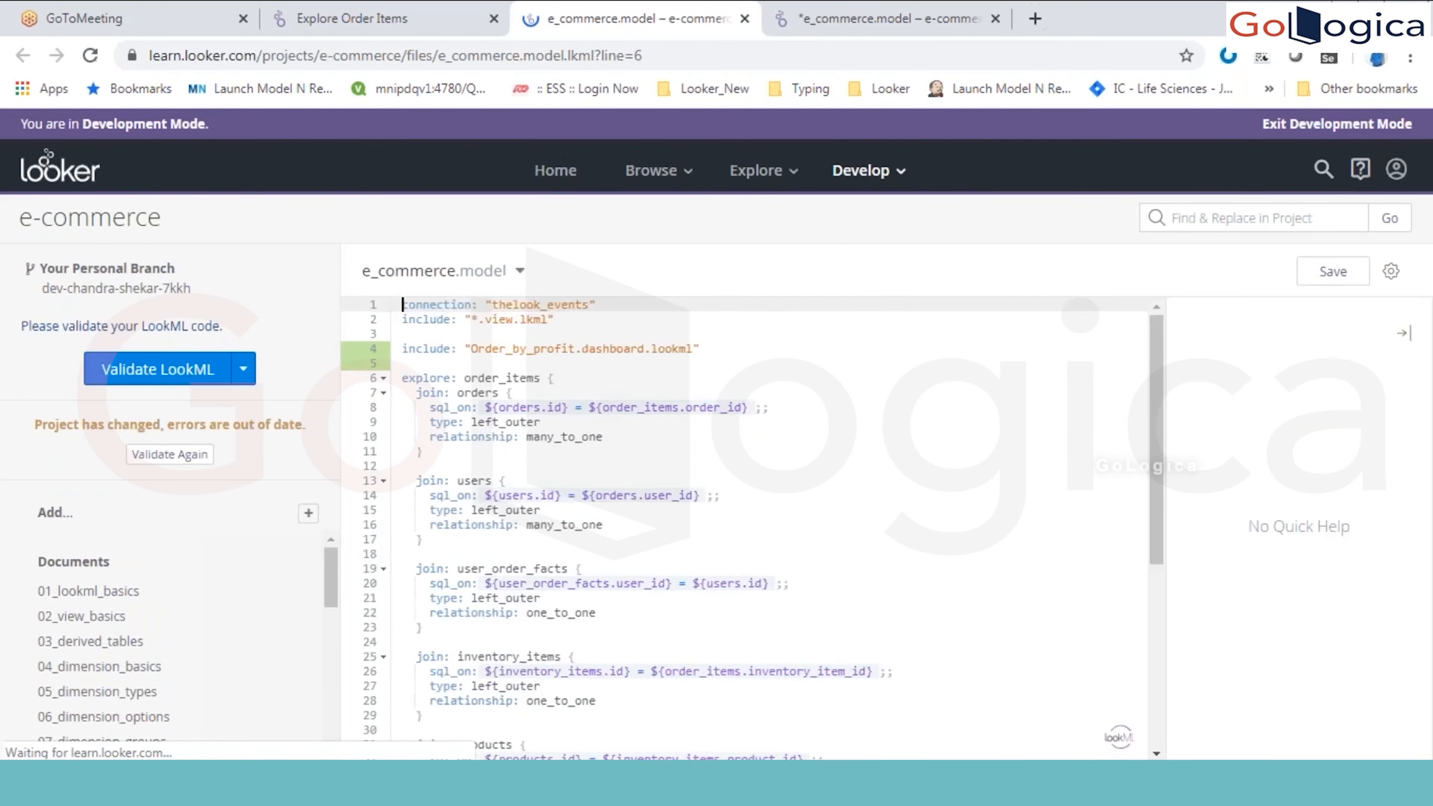
pyautogui.click(564, 320)
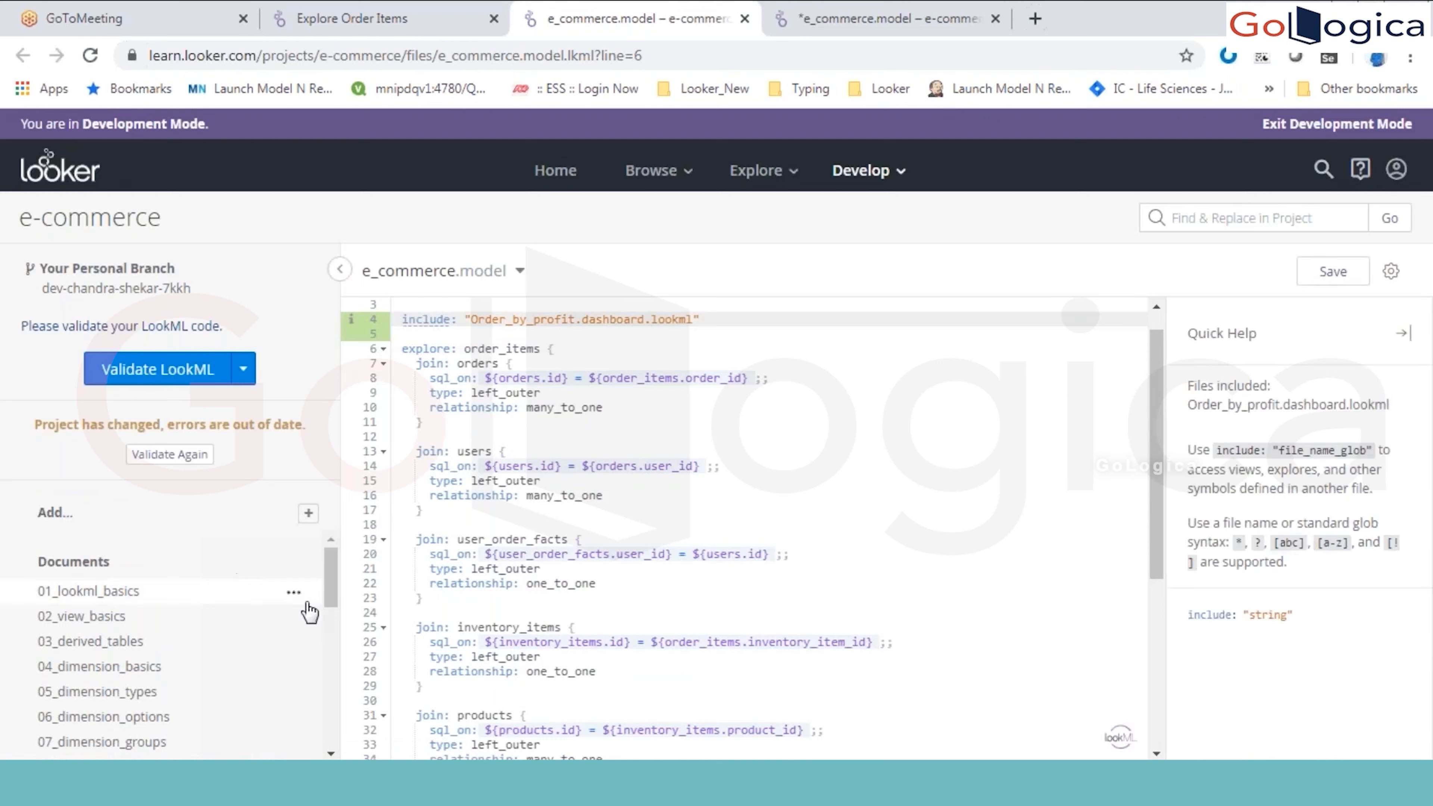
pyautogui.scroll(-2, 294, 610)
pyautogui.scroll(-5, 327, 618)
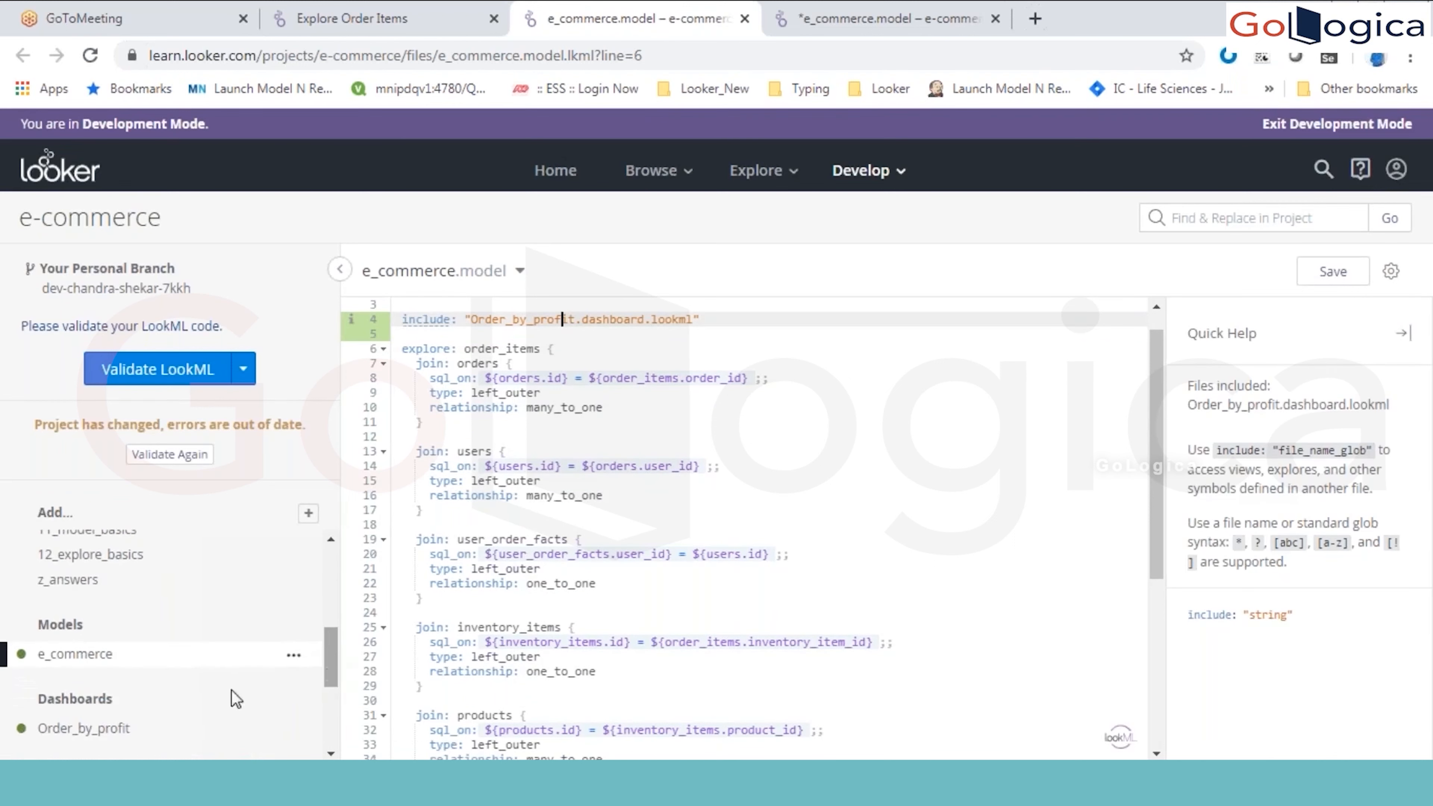
# Step: Examine the connection and include lines at the start of the e_commerce model
pyautogui.click(586, 466)
pyautogui.press('Up')
pyautogui.press('Up')
pyautogui.press('Up')
pyautogui.press('Up')
pyautogui.press('Up')
pyautogui.press('Up')
pyautogui.press('Up')
pyautogui.press('Up')
pyautogui.press('Up')
pyautogui.press('Up')
pyautogui.press('Up')
pyautogui.press('Up')
pyautogui.press('Up')
pyautogui.press('Up')
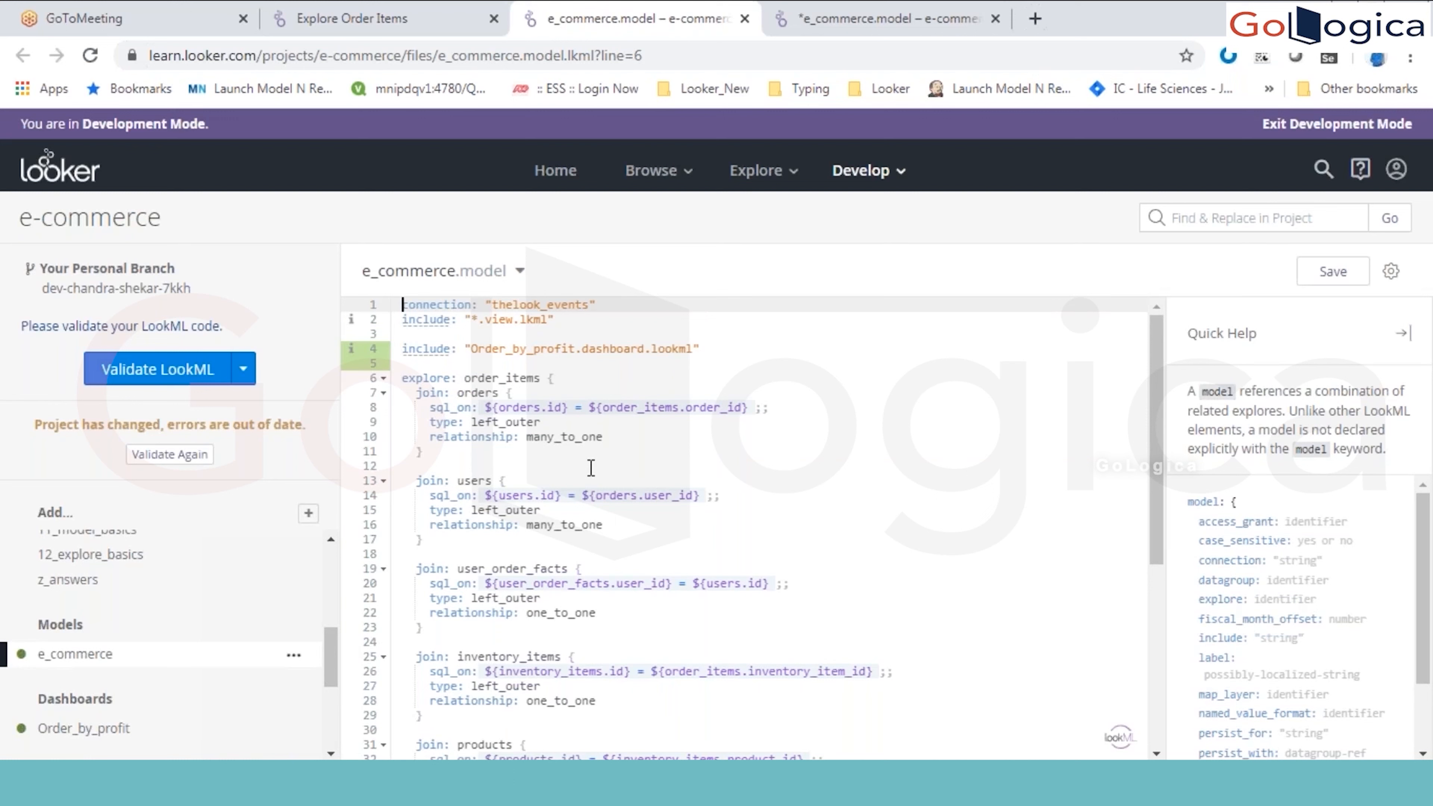
pyautogui.click(695, 313)
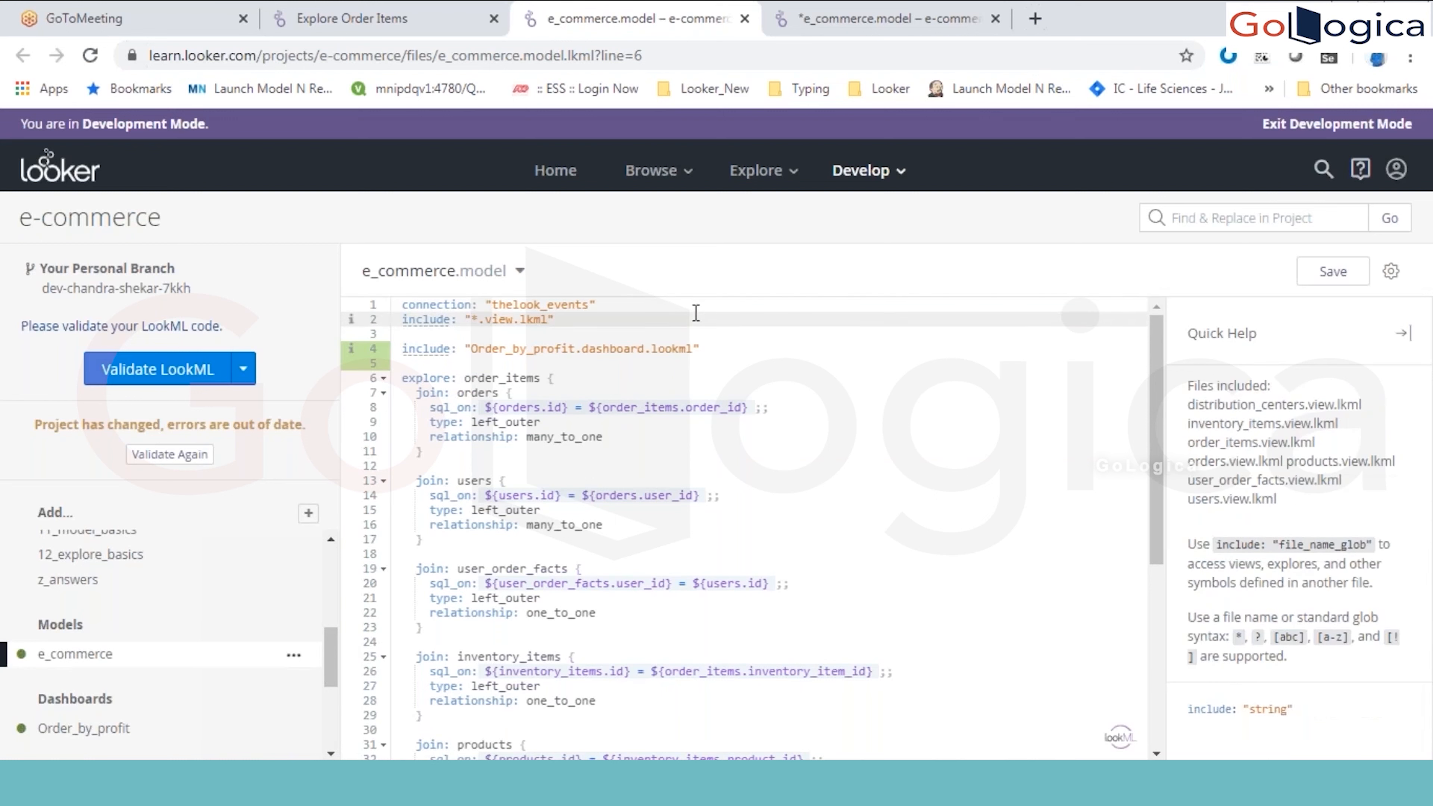
pyautogui.press('Up')
pyautogui.press('Right')
pyautogui.press('Right')
pyautogui.press('Right')
pyautogui.press('Right')
pyautogui.press('Right')
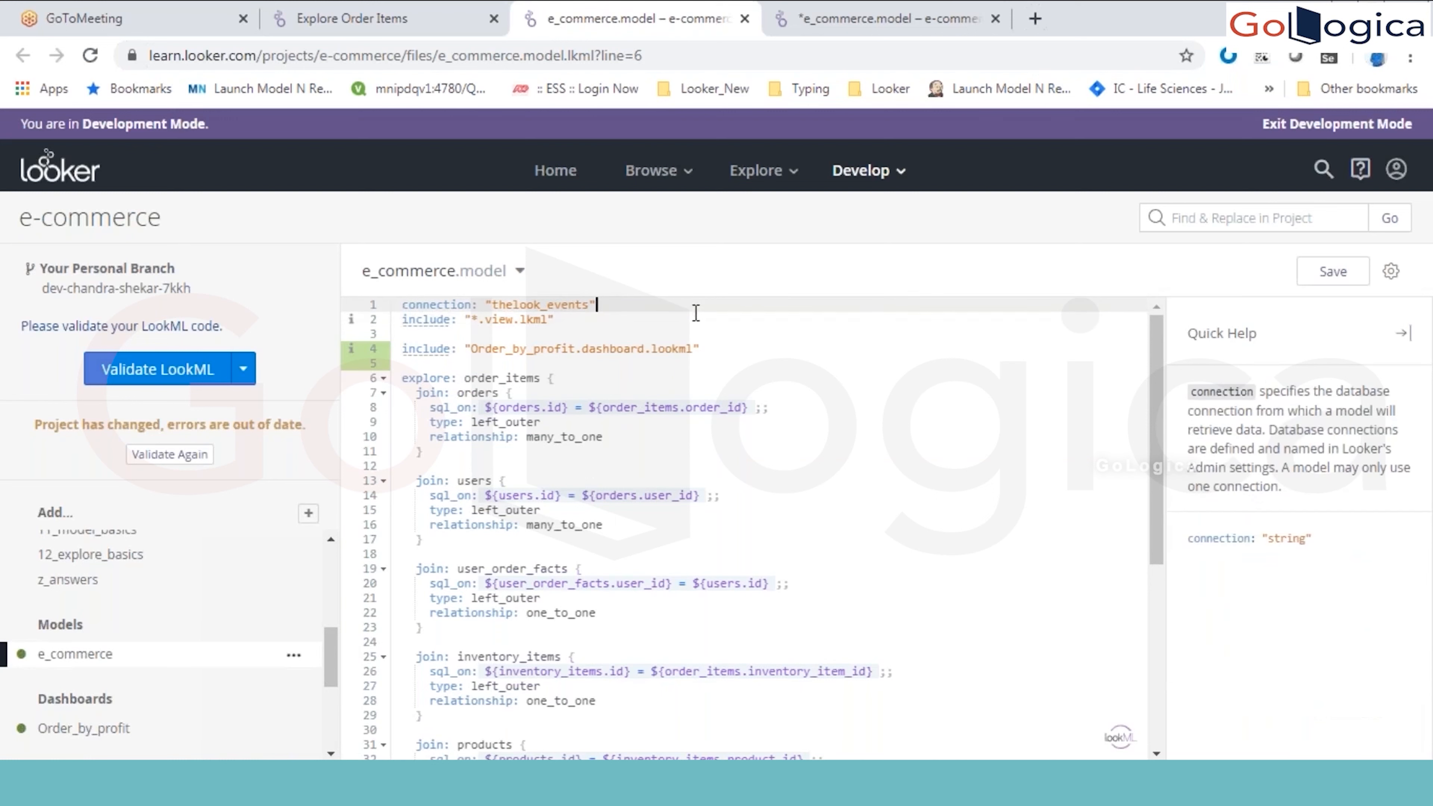
# Step: Add an empty line between the connection and the first include in the e_commerce model
pyautogui.press('End')
pyautogui.press('Return')
pyautogui.press('Return')
pyautogui.write('co')
pyautogui.press('BackSpace')
pyautogui.press('BackSpace')
pyautogui.press('BackSpace')
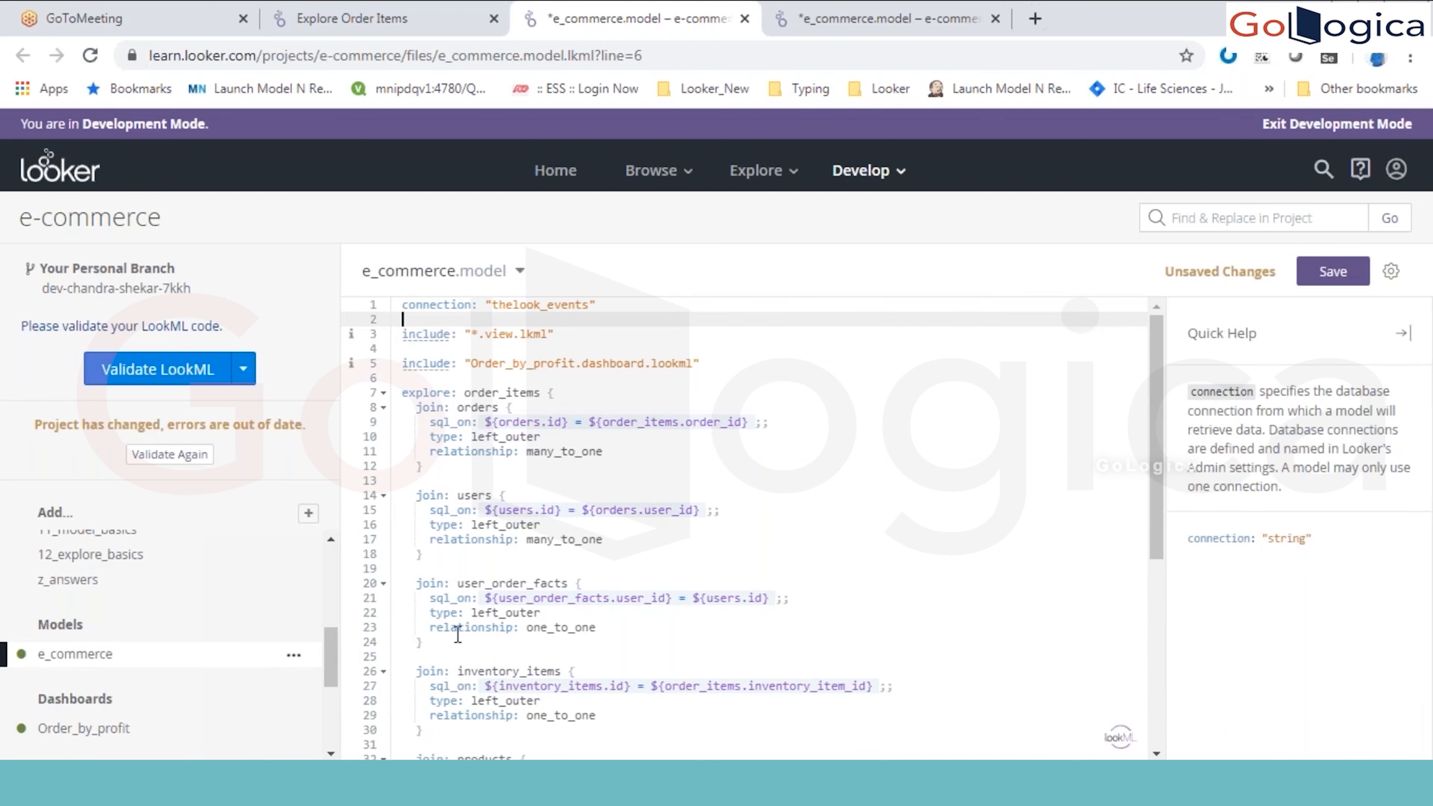
pyautogui.click(307, 512)
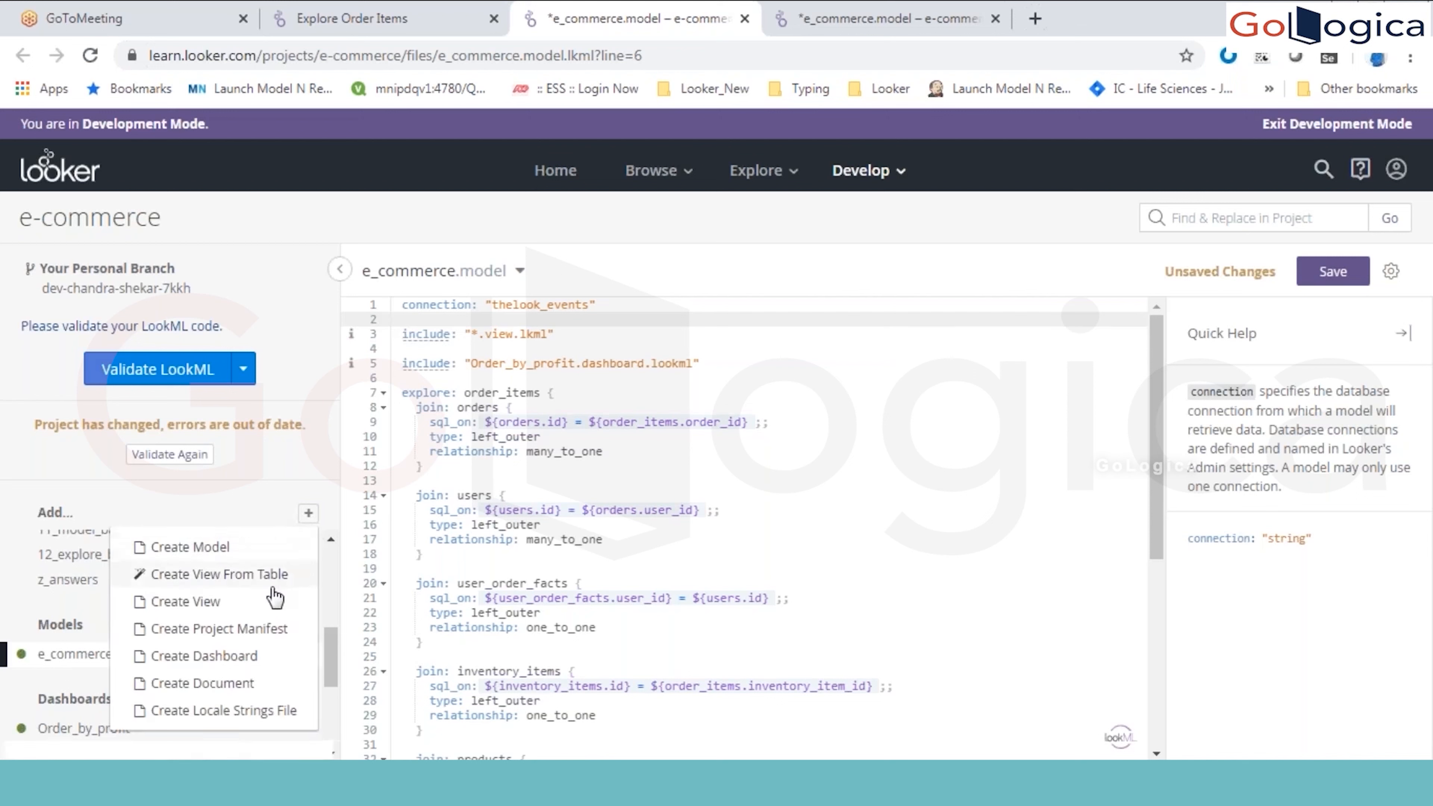
pyautogui.click(278, 548)
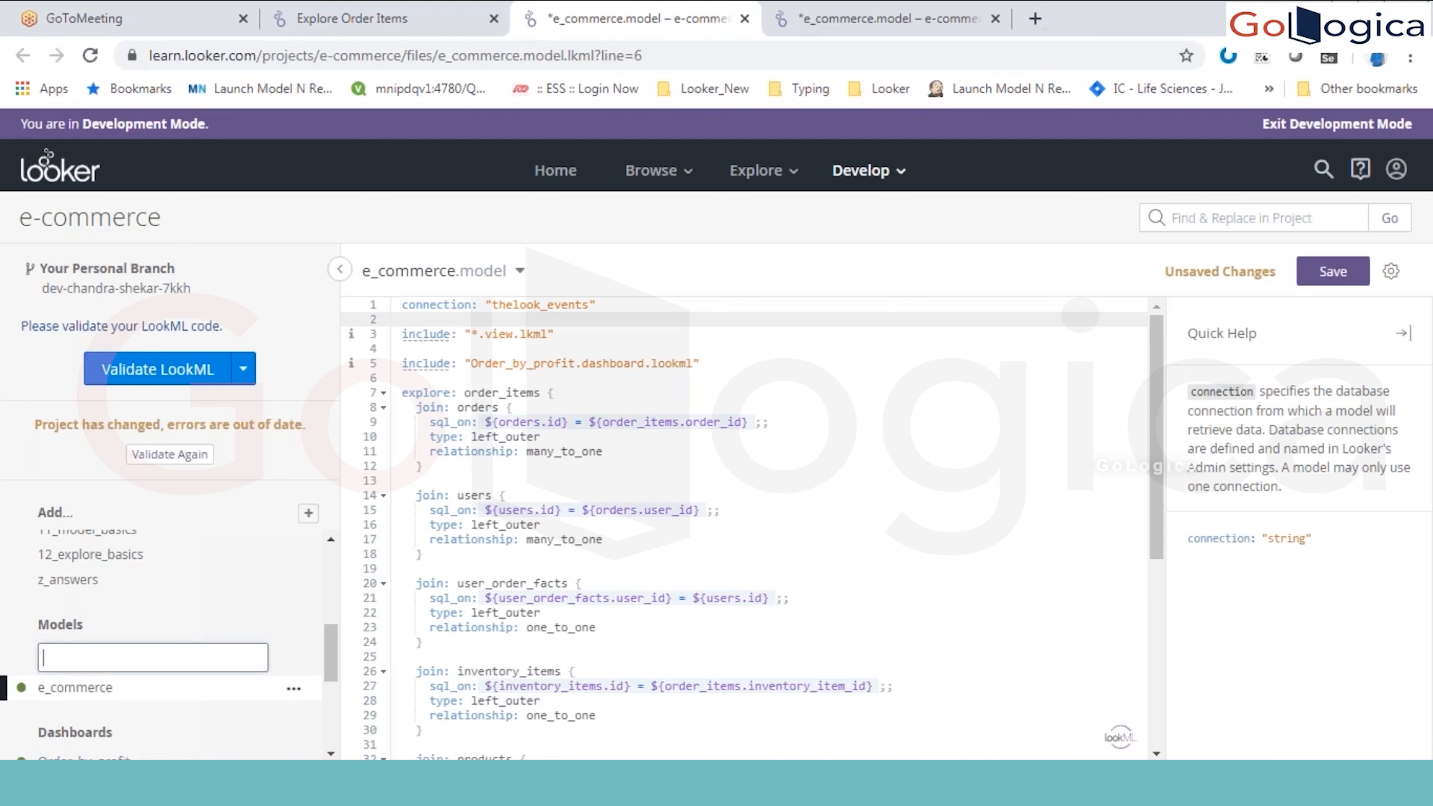
pyautogui.click(574, 480)
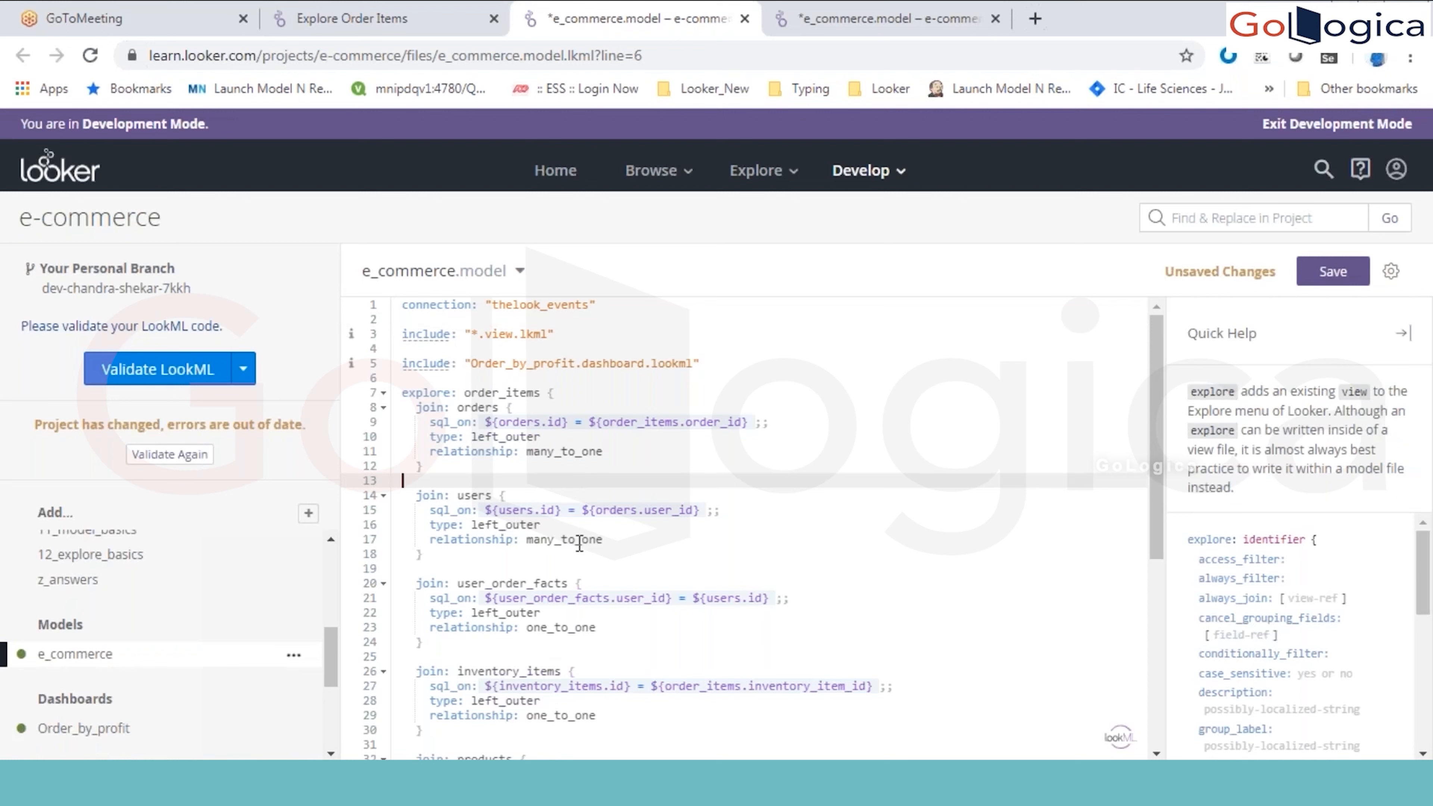
# Step: Review the model's connection line, and close this e_commerce model browser tab without keeping its unsaved changes
pyautogui.click(611, 304)
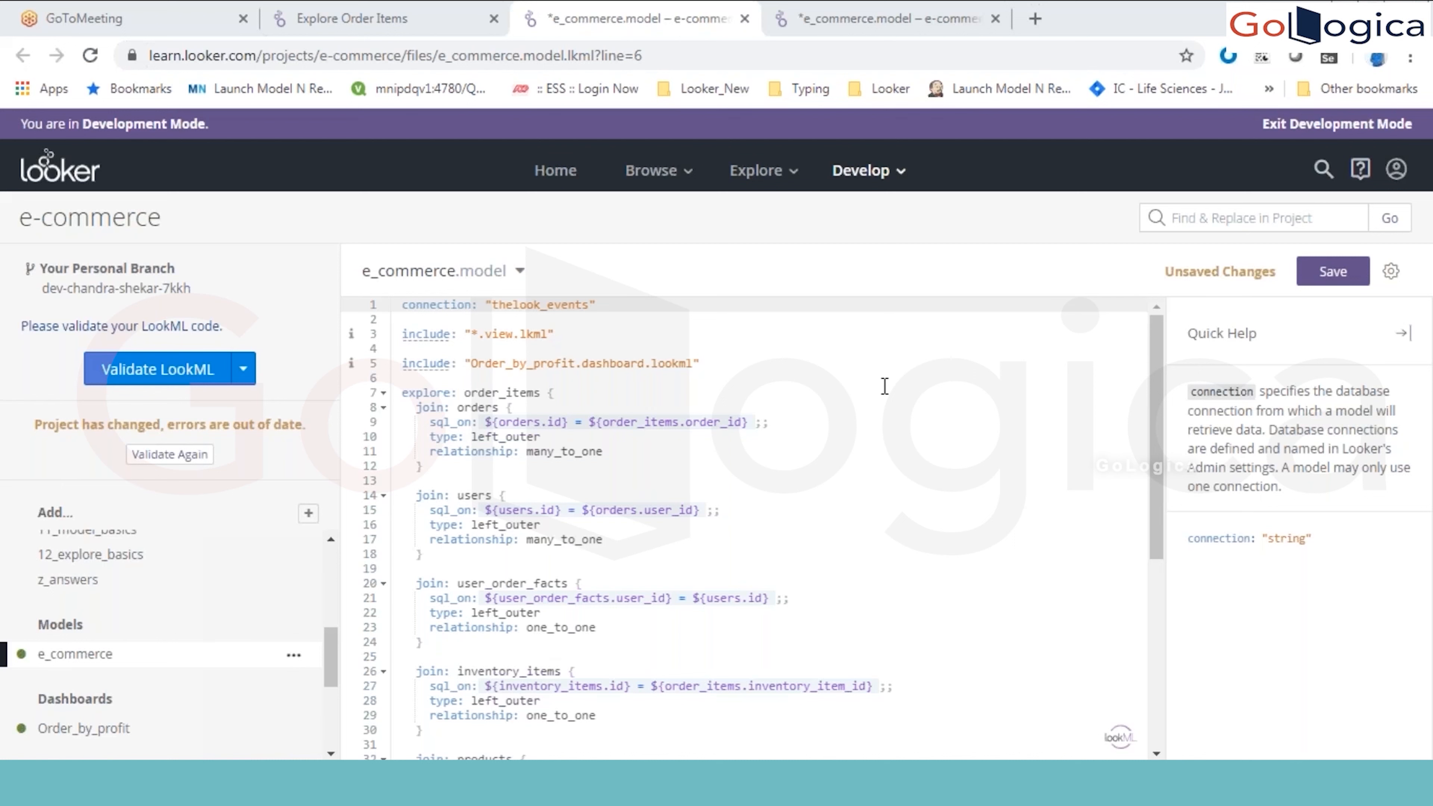
pyautogui.click(784, 319)
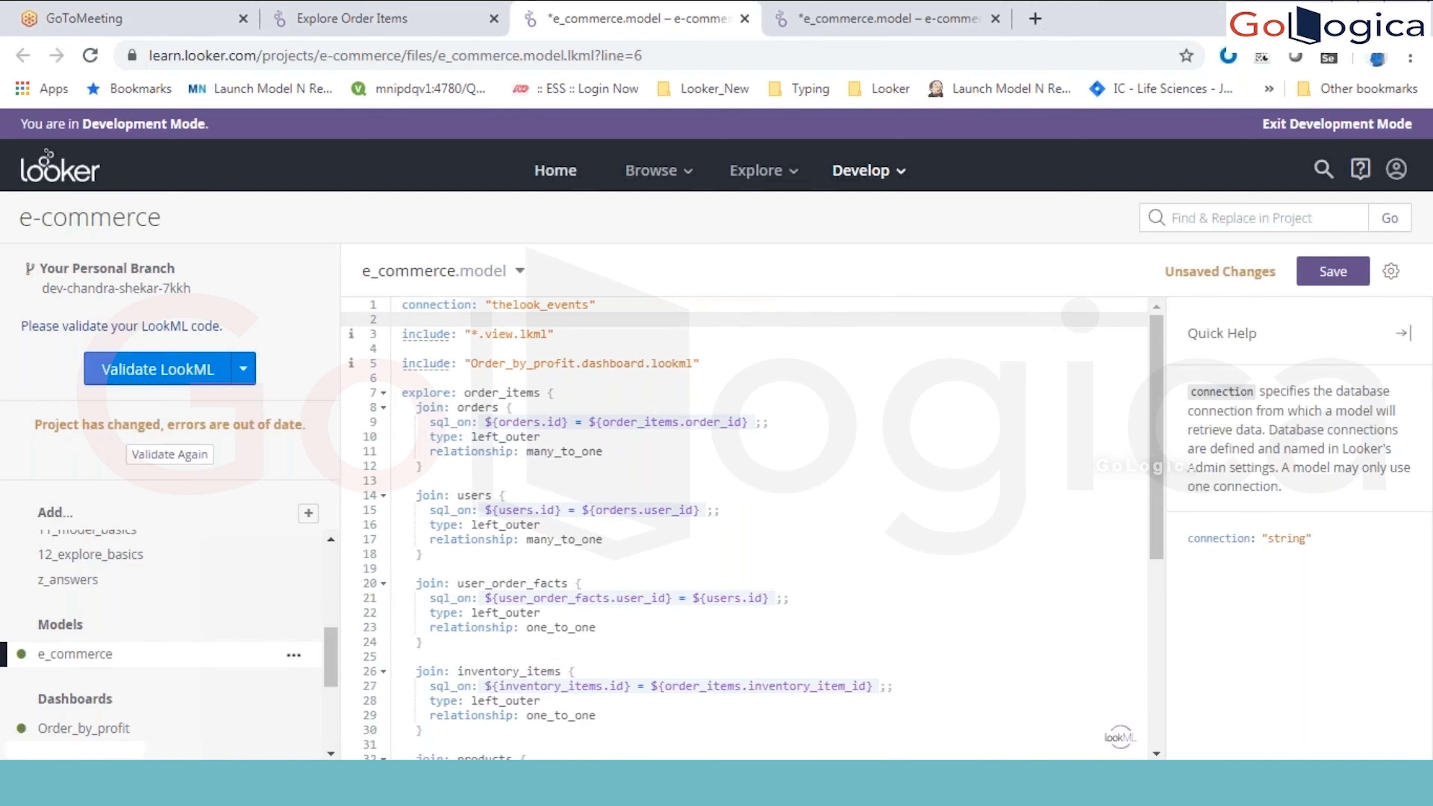
pyautogui.click(361, 18)
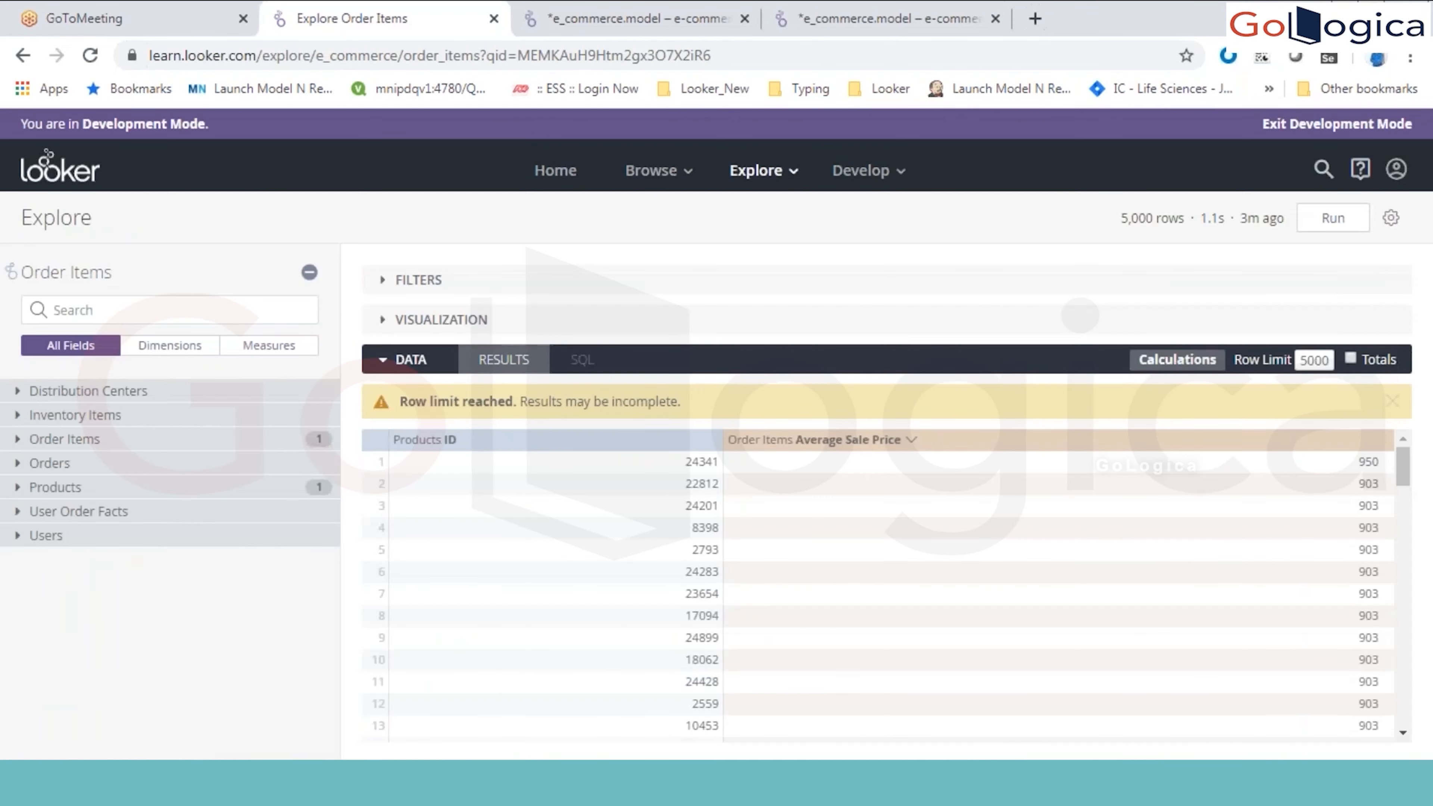
pyautogui.click(581, 31)
pyautogui.hotkey('ctrl', 'w')
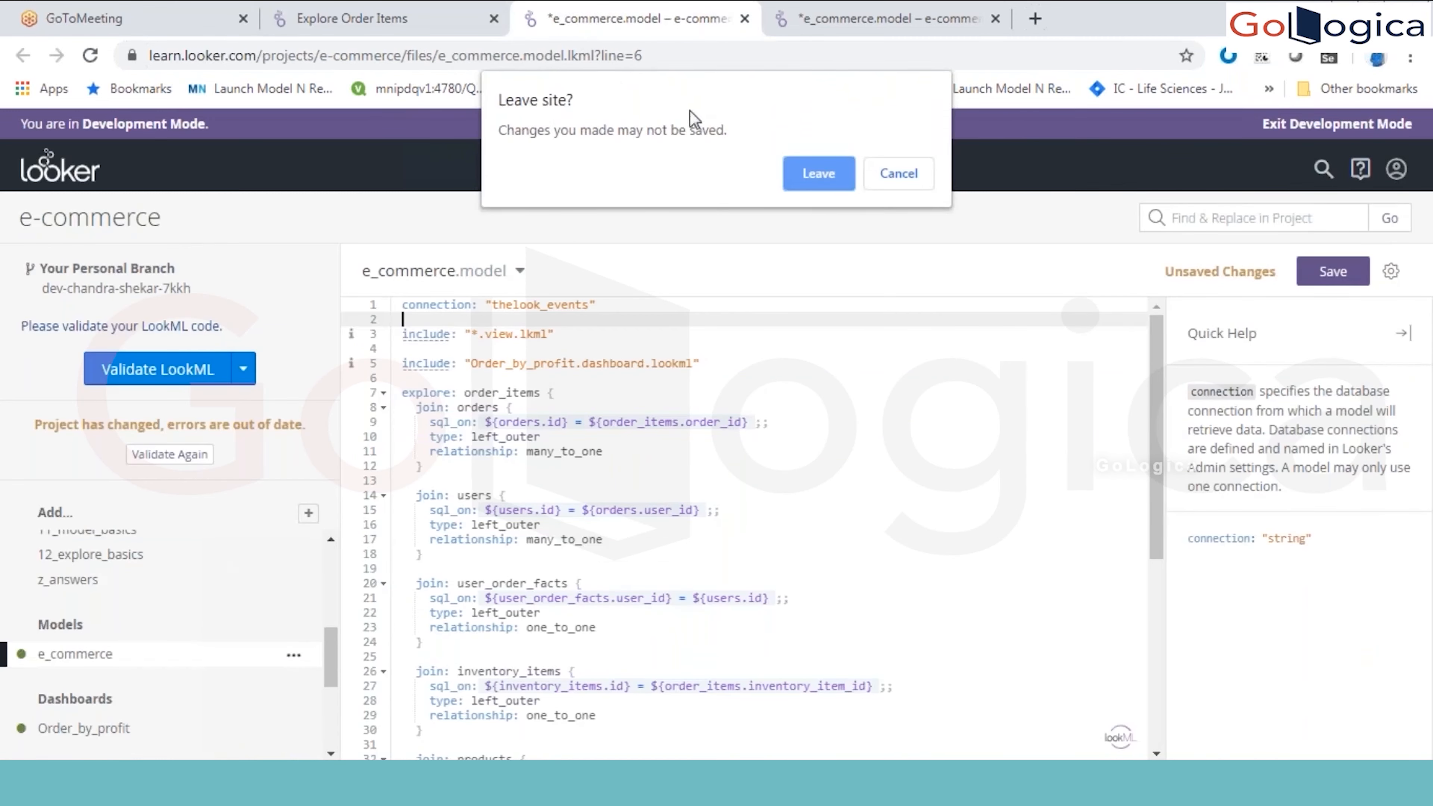
pyautogui.click(835, 186)
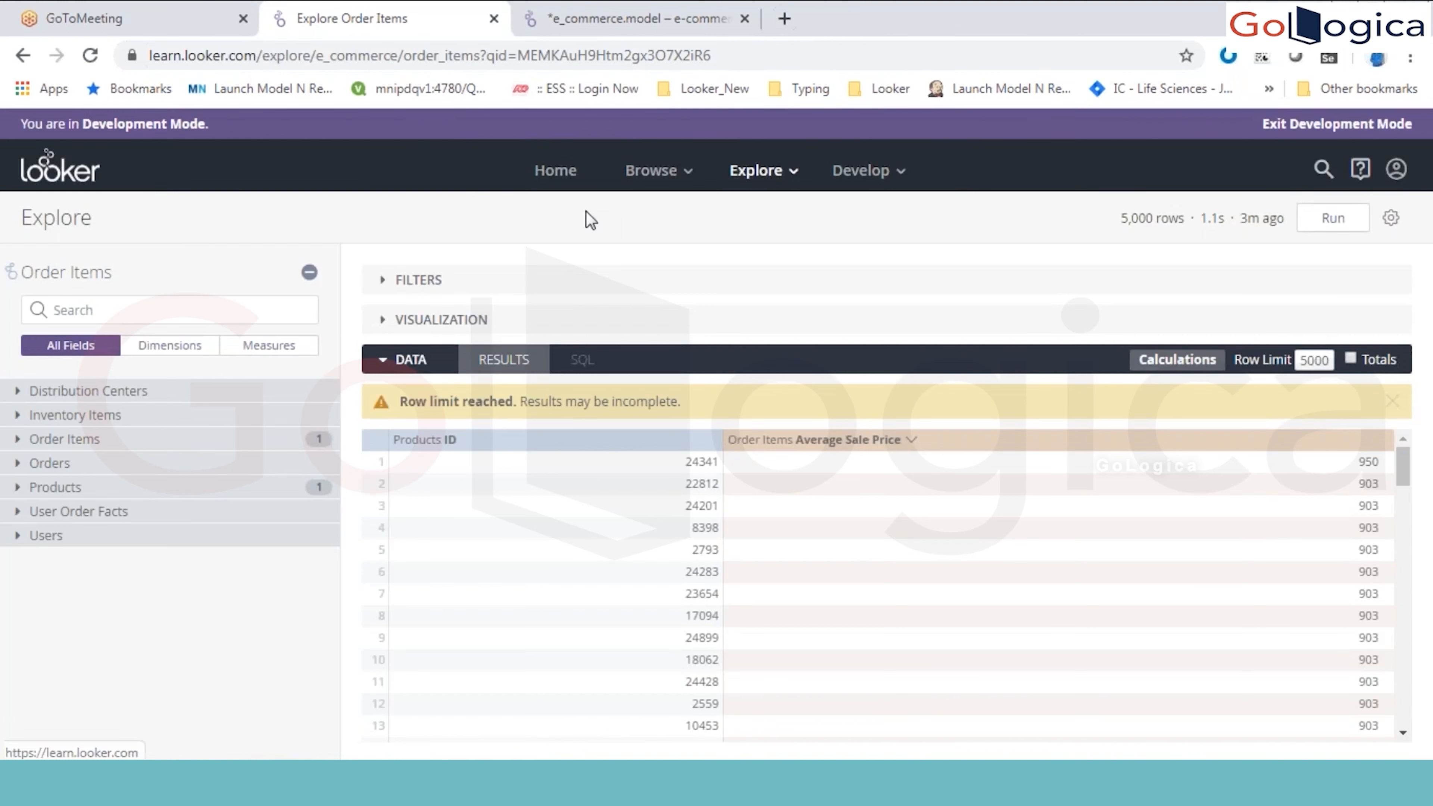
# Step: Go to the Looker home page and switch to the Looker Syllabus document in Word
pyautogui.click(560, 167)
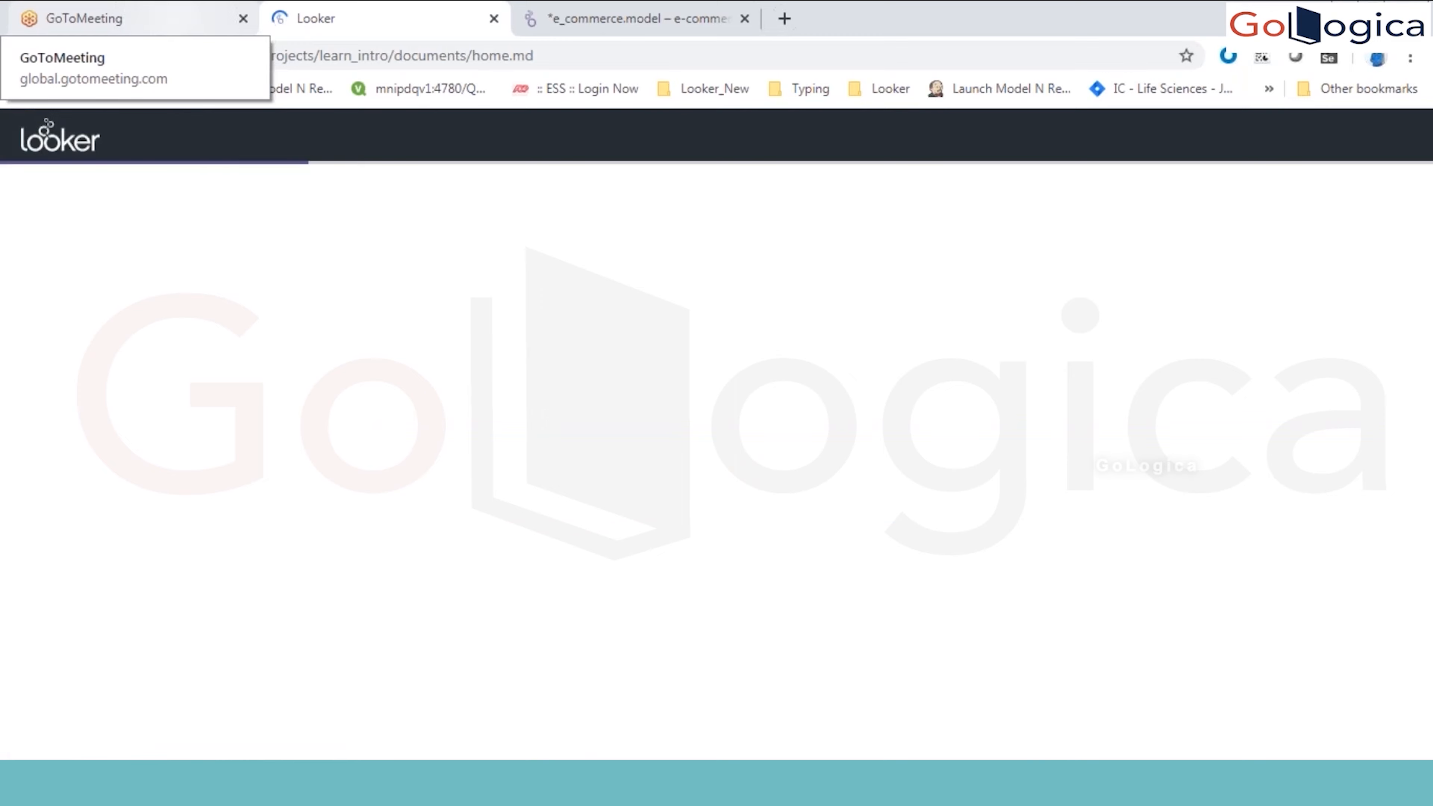
pyautogui.hotkey('alt', 'Tab')
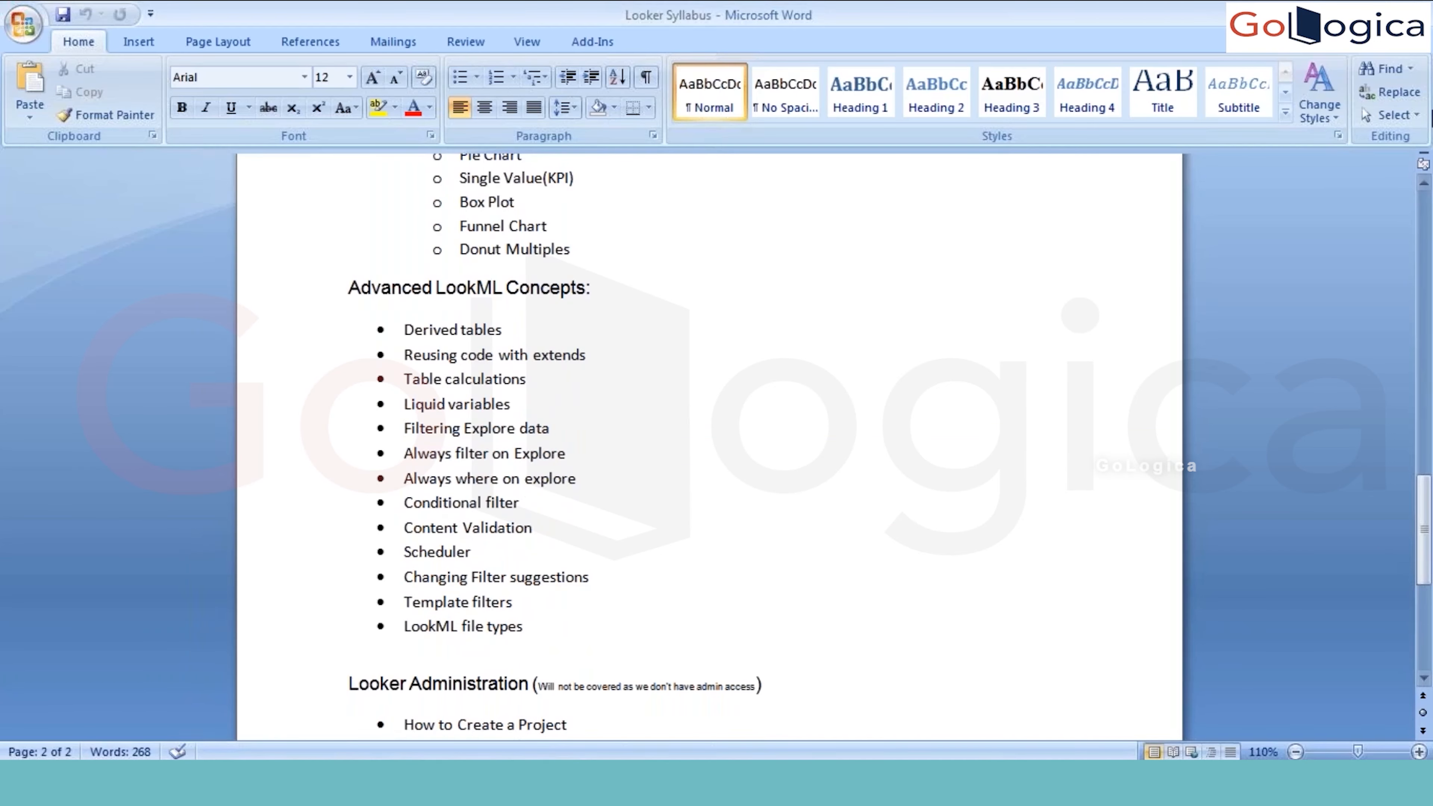